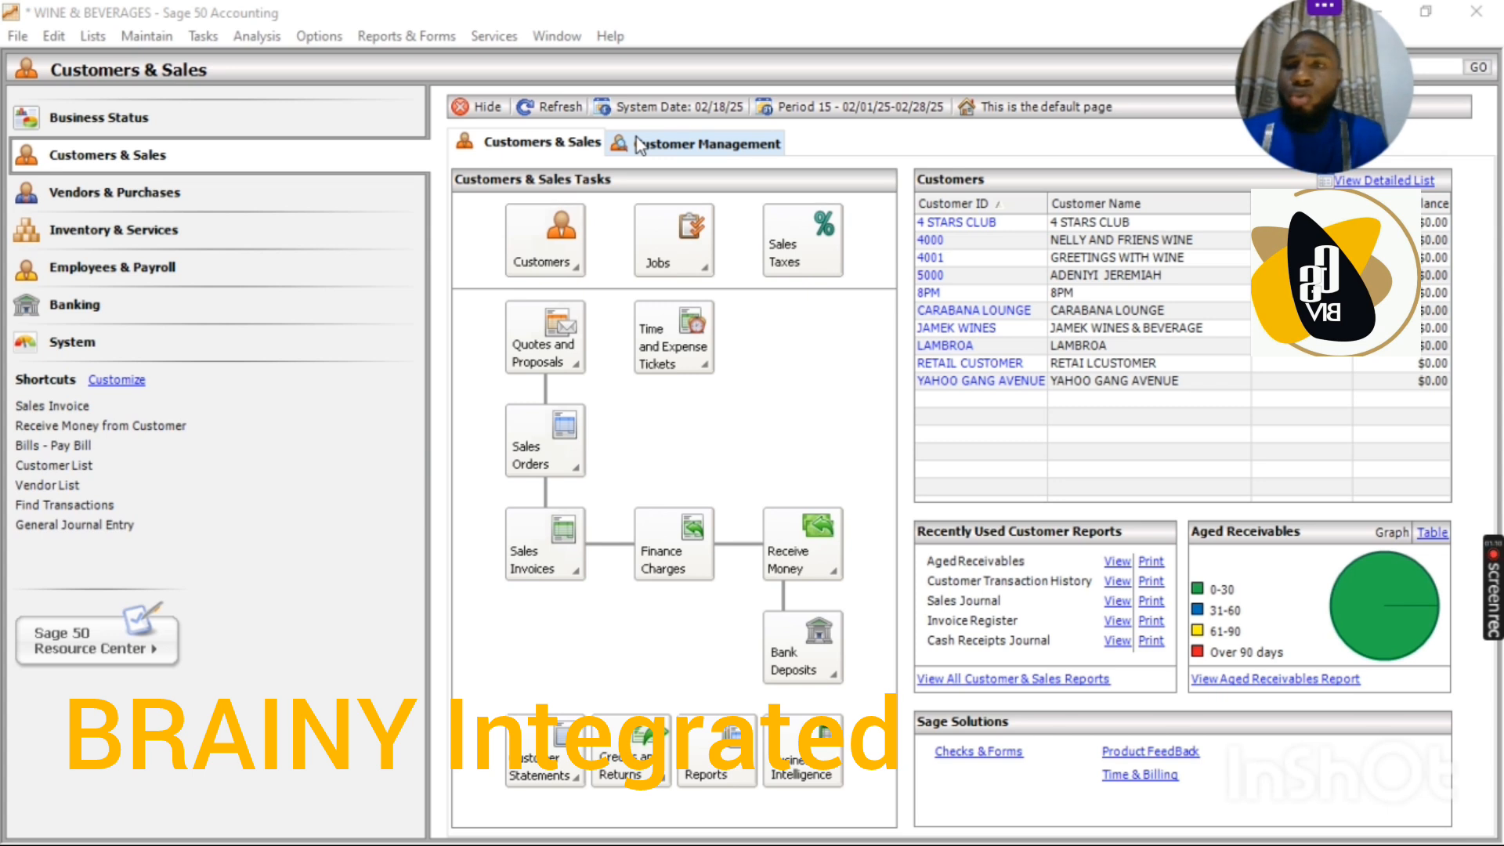
Step: Open the Write Checks window and select the vendor EKO ELECTRI for the payment
{"action": "left_click", "coordinate": [202, 36]}
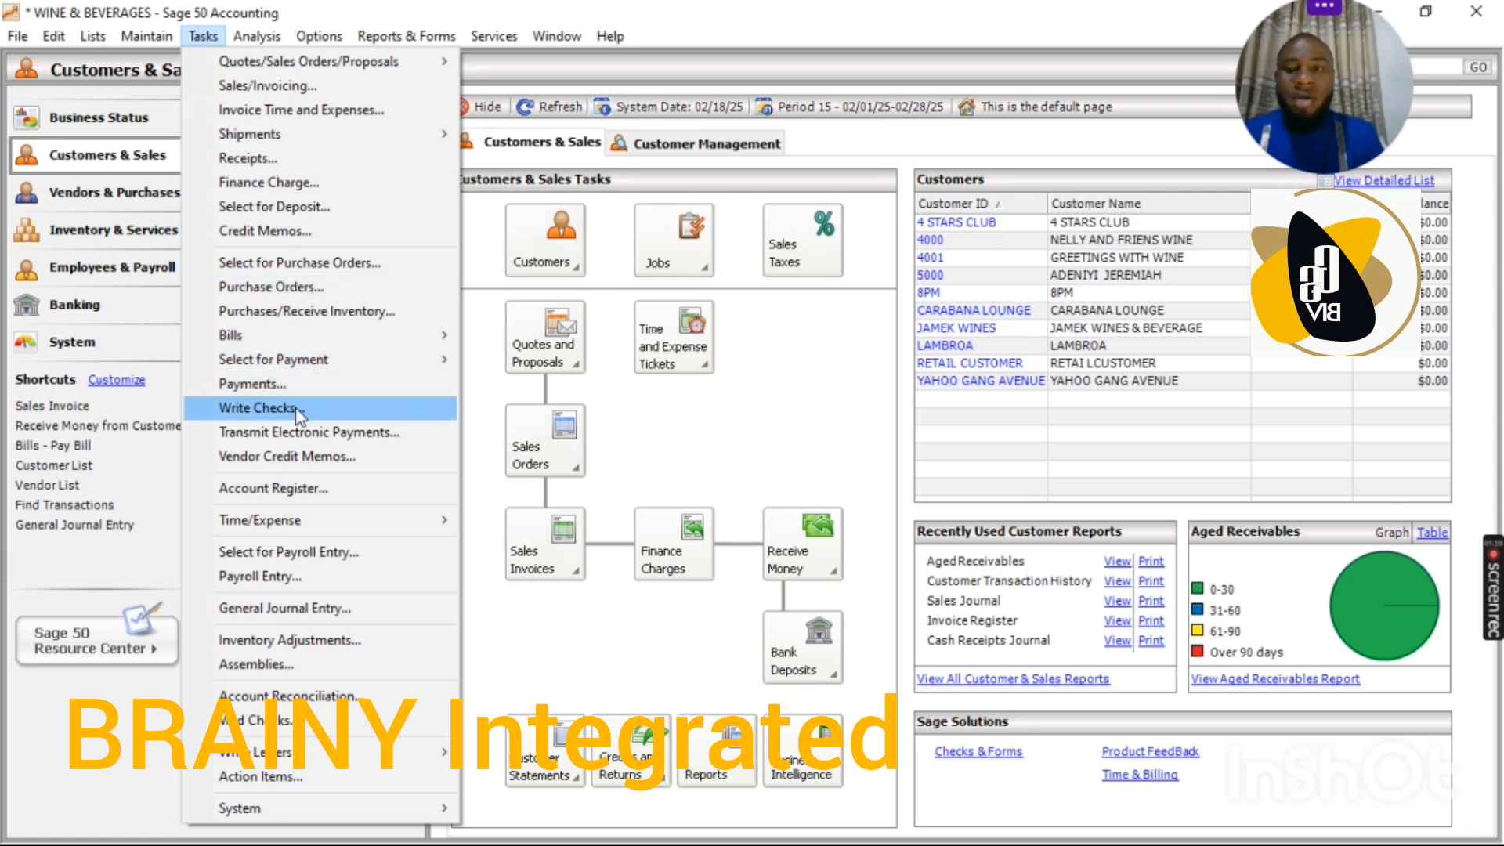
{"action": "left_click", "coordinate": [699, 400]}
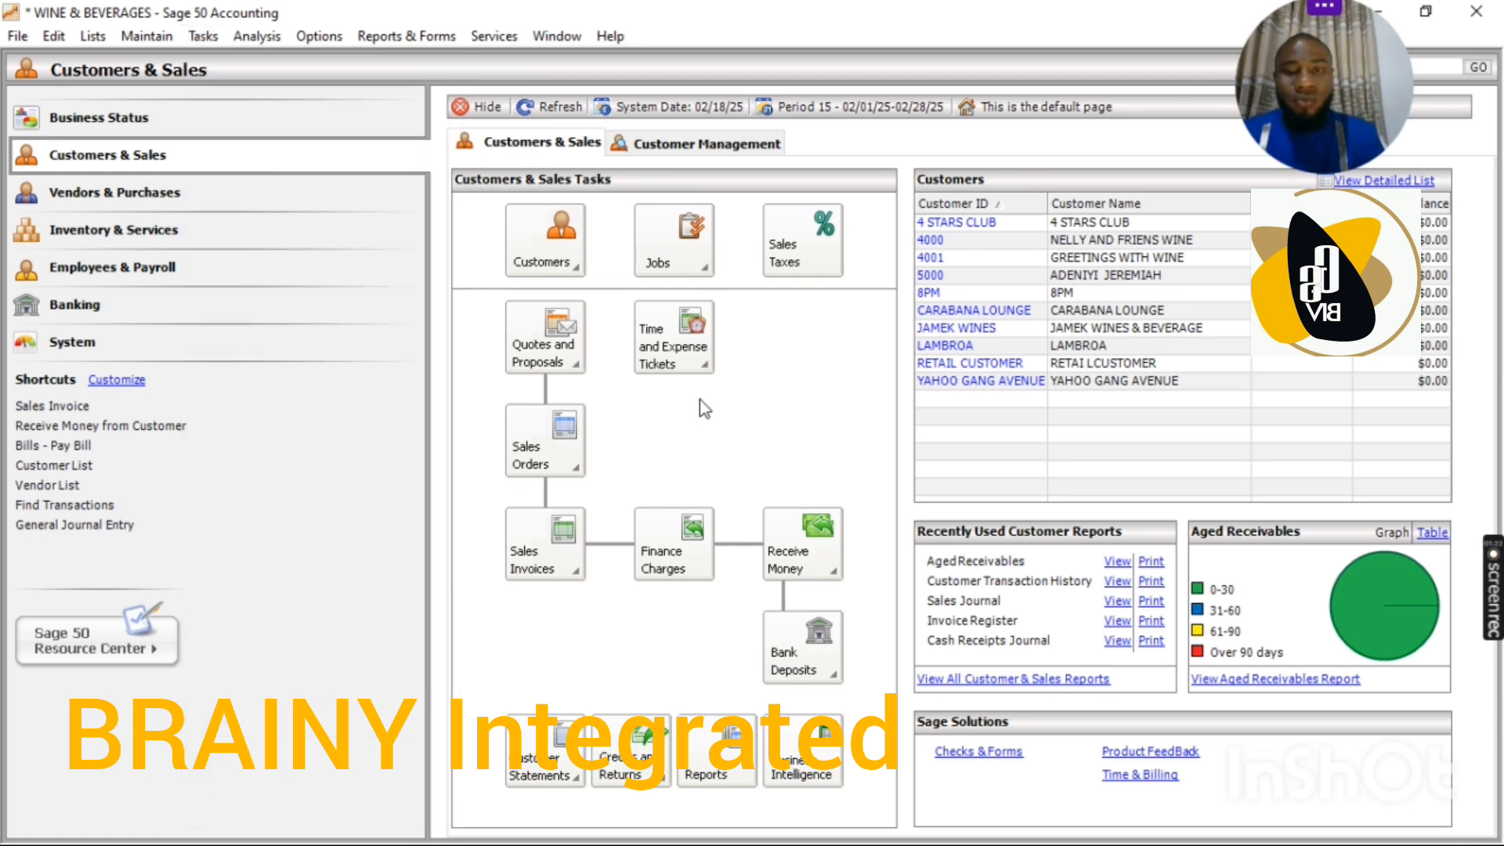
{"action": "left_click", "coordinate": [207, 37]}
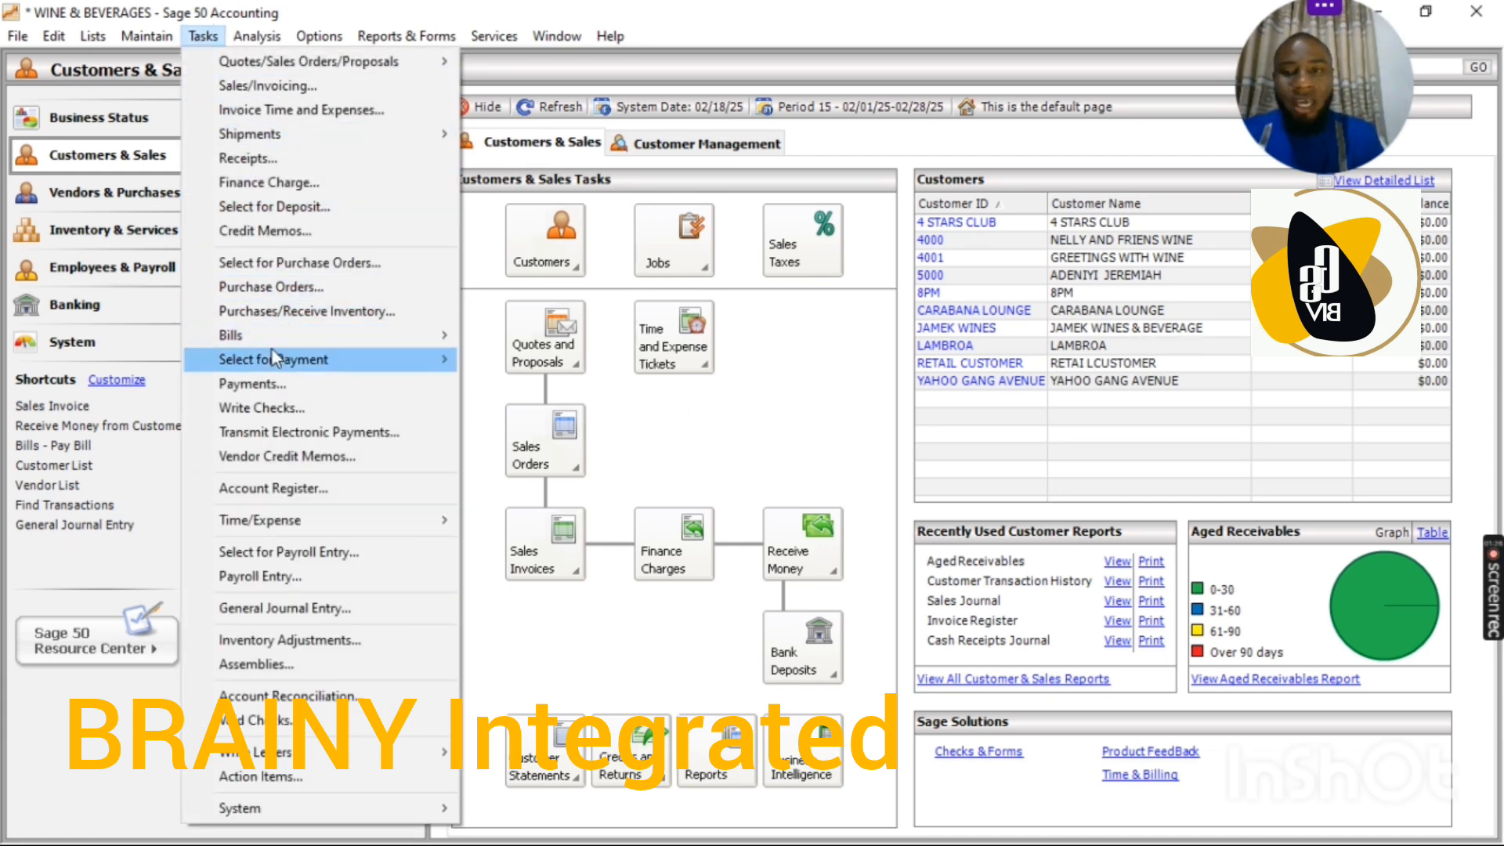
{"action": "left_click", "coordinate": [261, 409]}
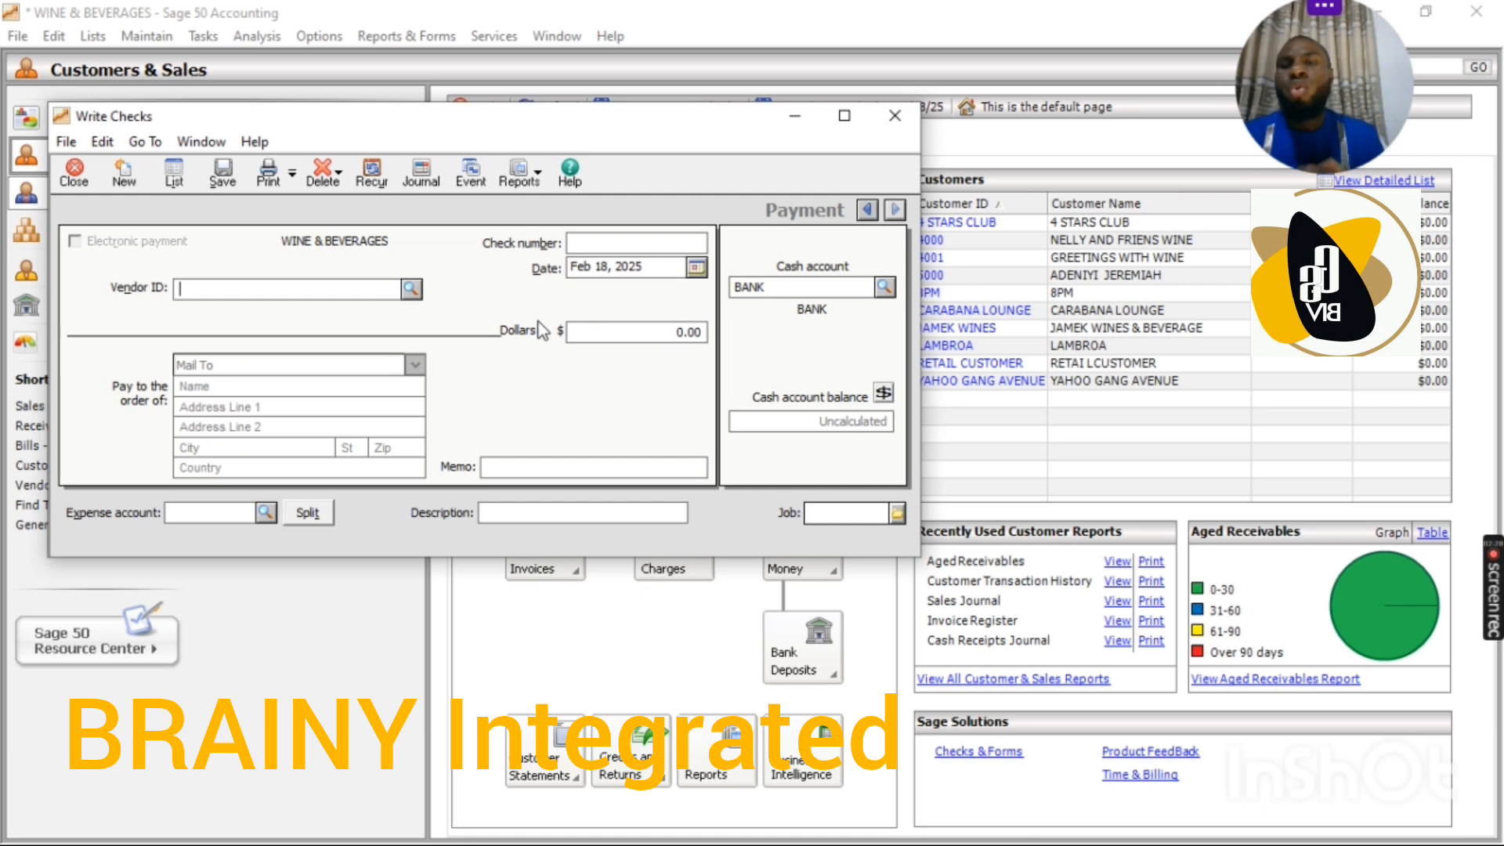
{"action": "left_click", "coordinate": [411, 289]}
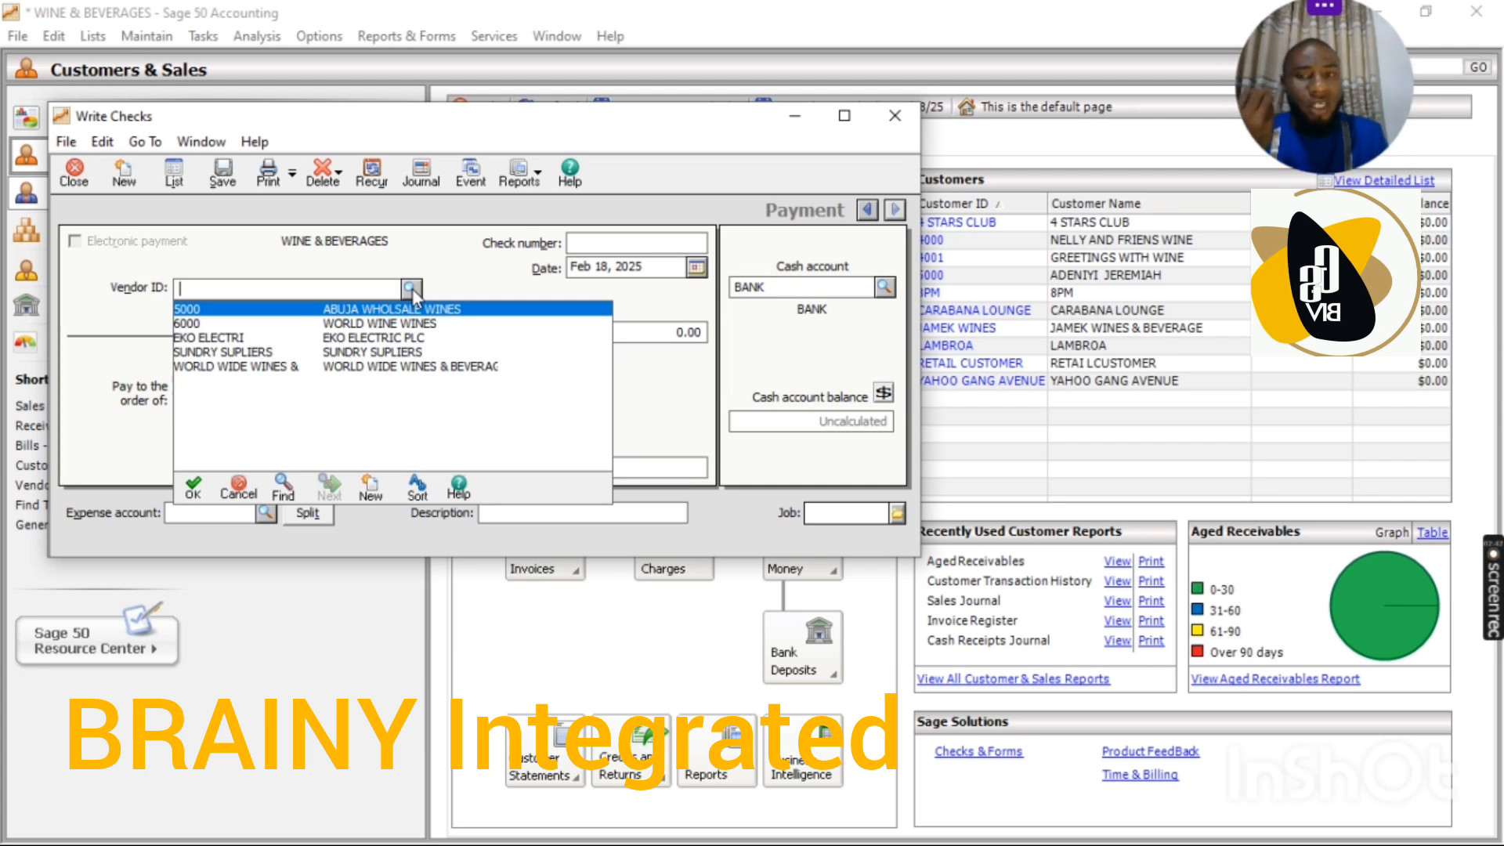
{"action": "double_click", "coordinate": [392, 340]}
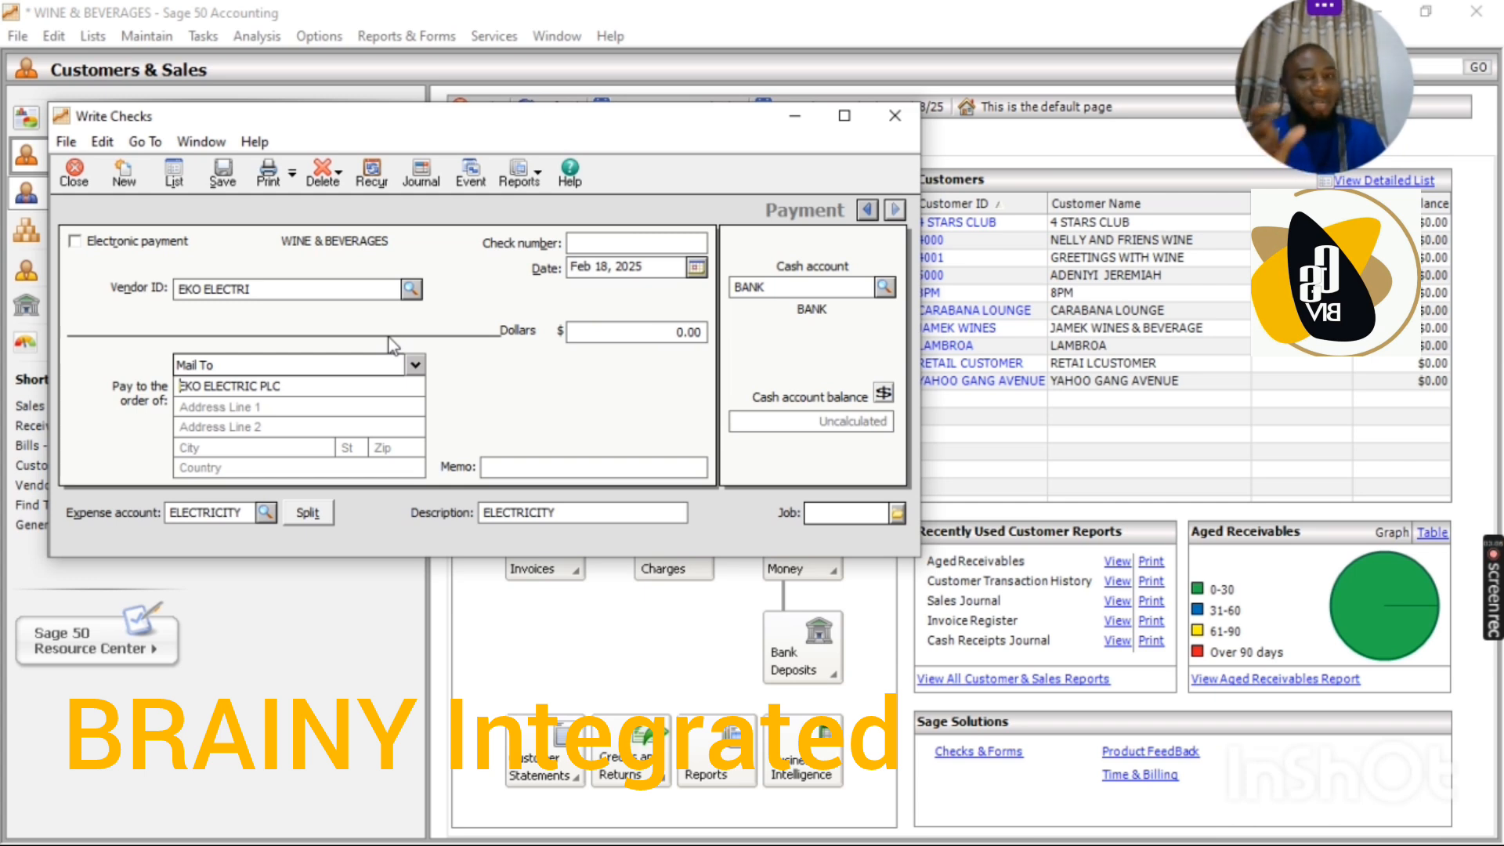
Step: Set the check number to 12 and choose BANK as the cash account
{"action": "left_click", "coordinate": [640, 240]}
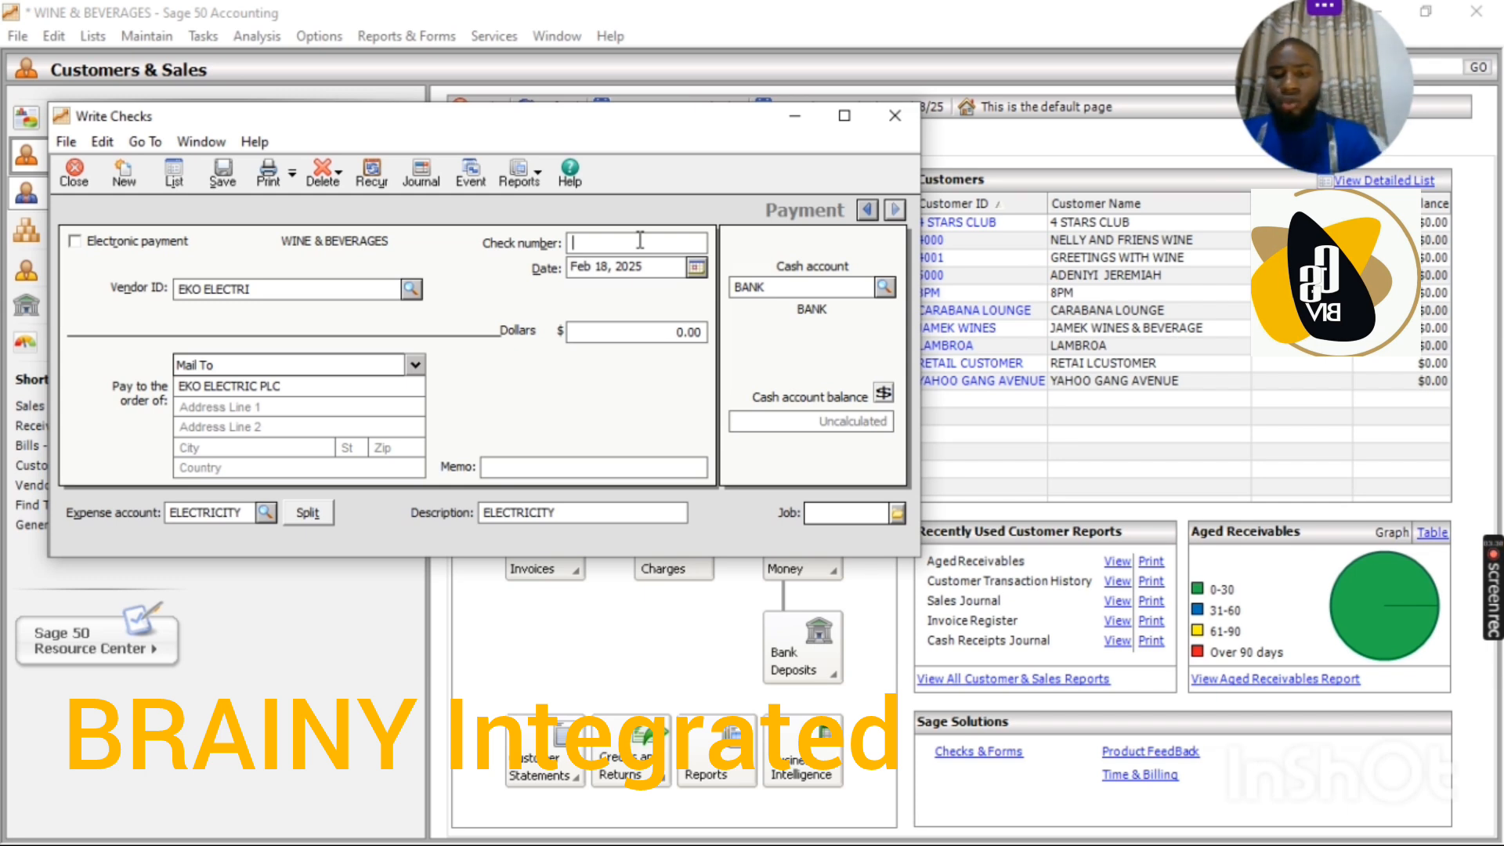
{"action": "type", "text": "12232"}
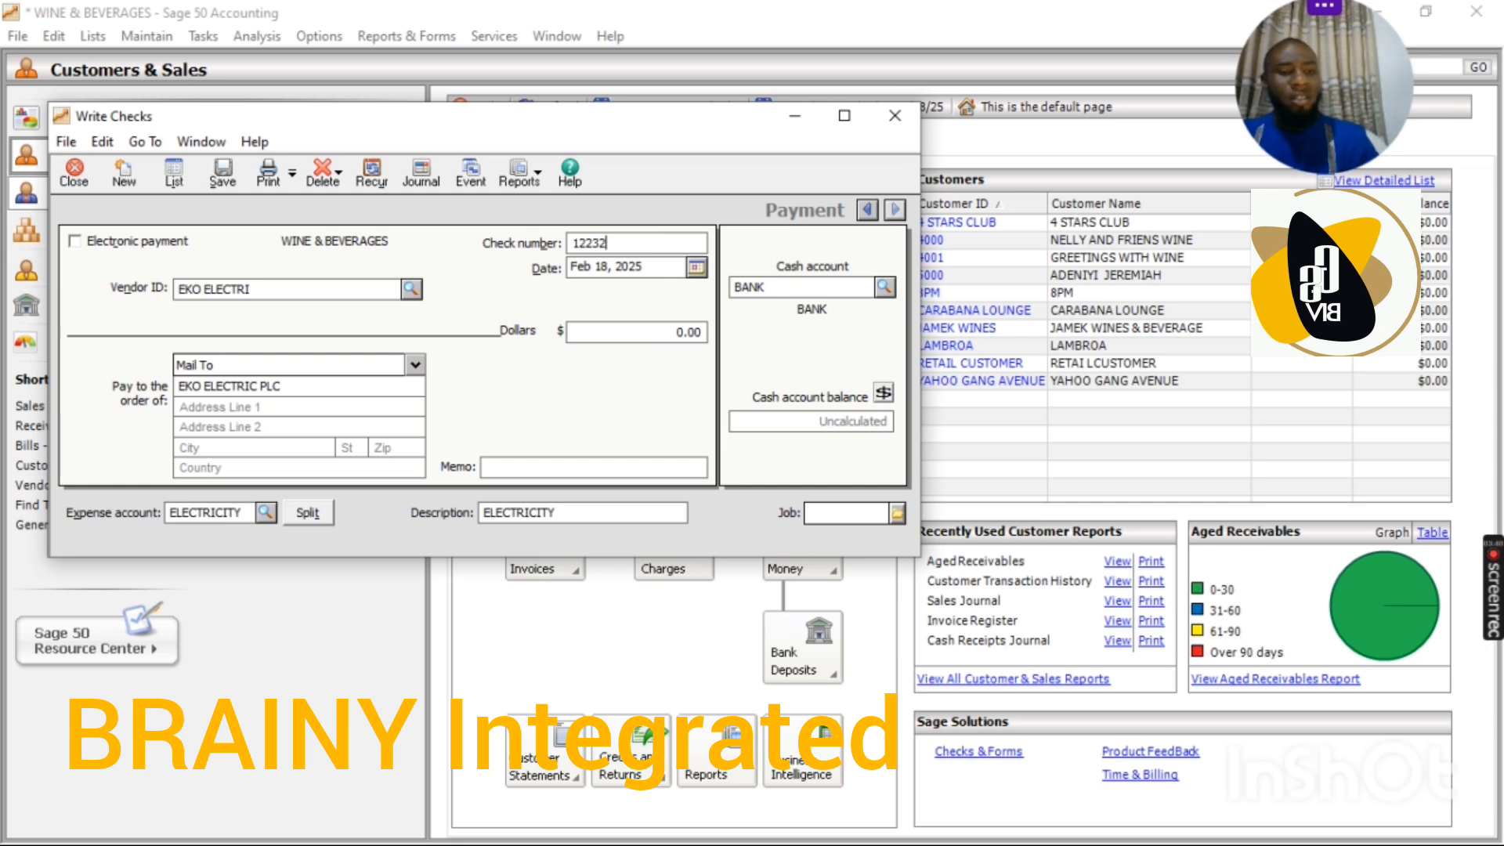
{"action": "key", "text": "BackSpace"}
{"action": "key", "text": "BackSpace"}
{"action": "key", "text": "BackSpace"}
{"action": "key", "text": "BackSpace"}
{"action": "key", "text": "BackSpace"}
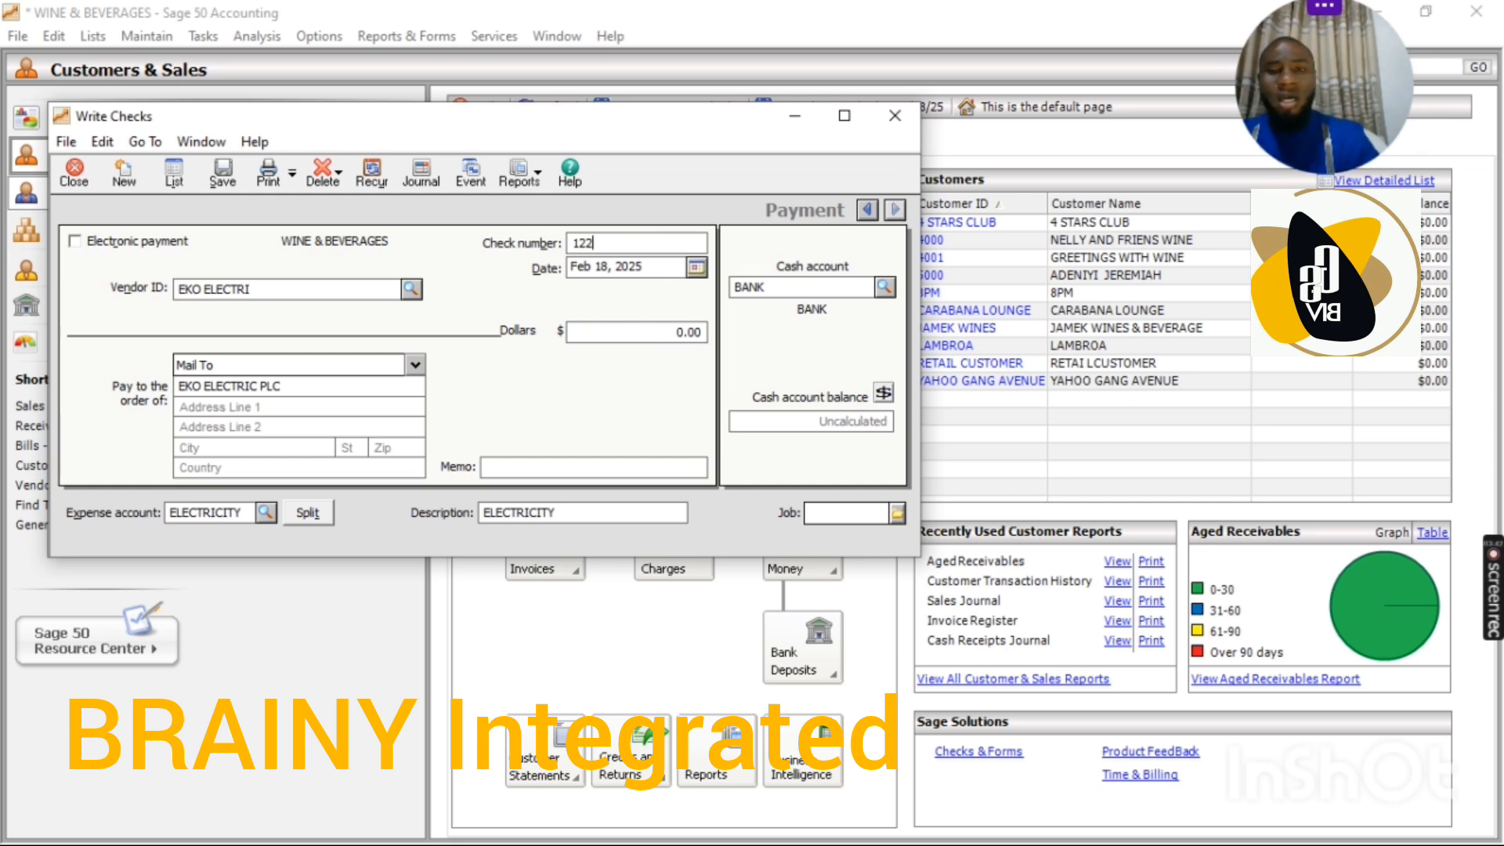
{"action": "type", "text": "12"}
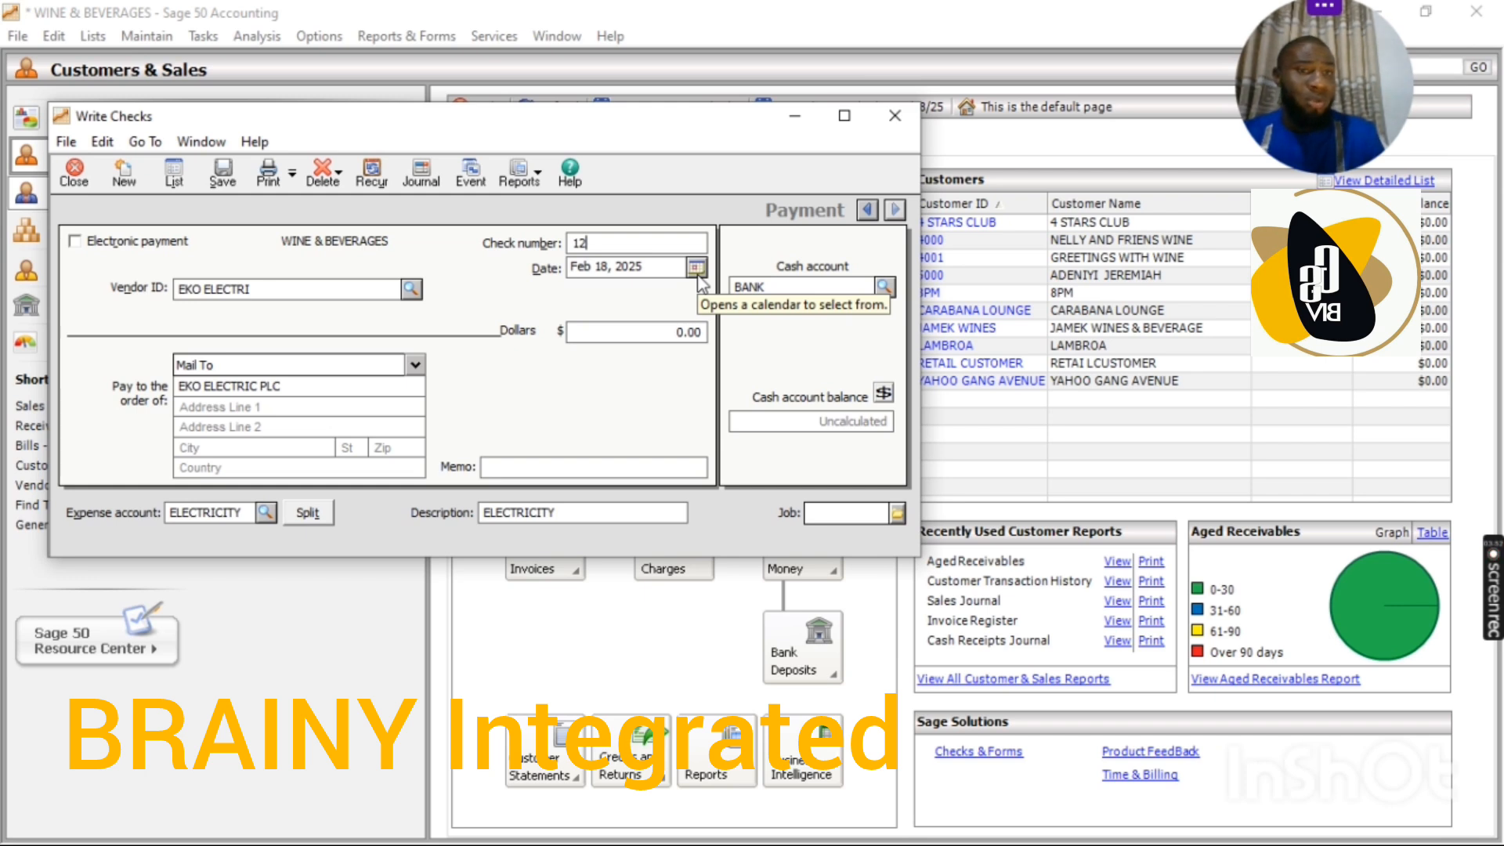
{"action": "left_click", "coordinate": [886, 290]}
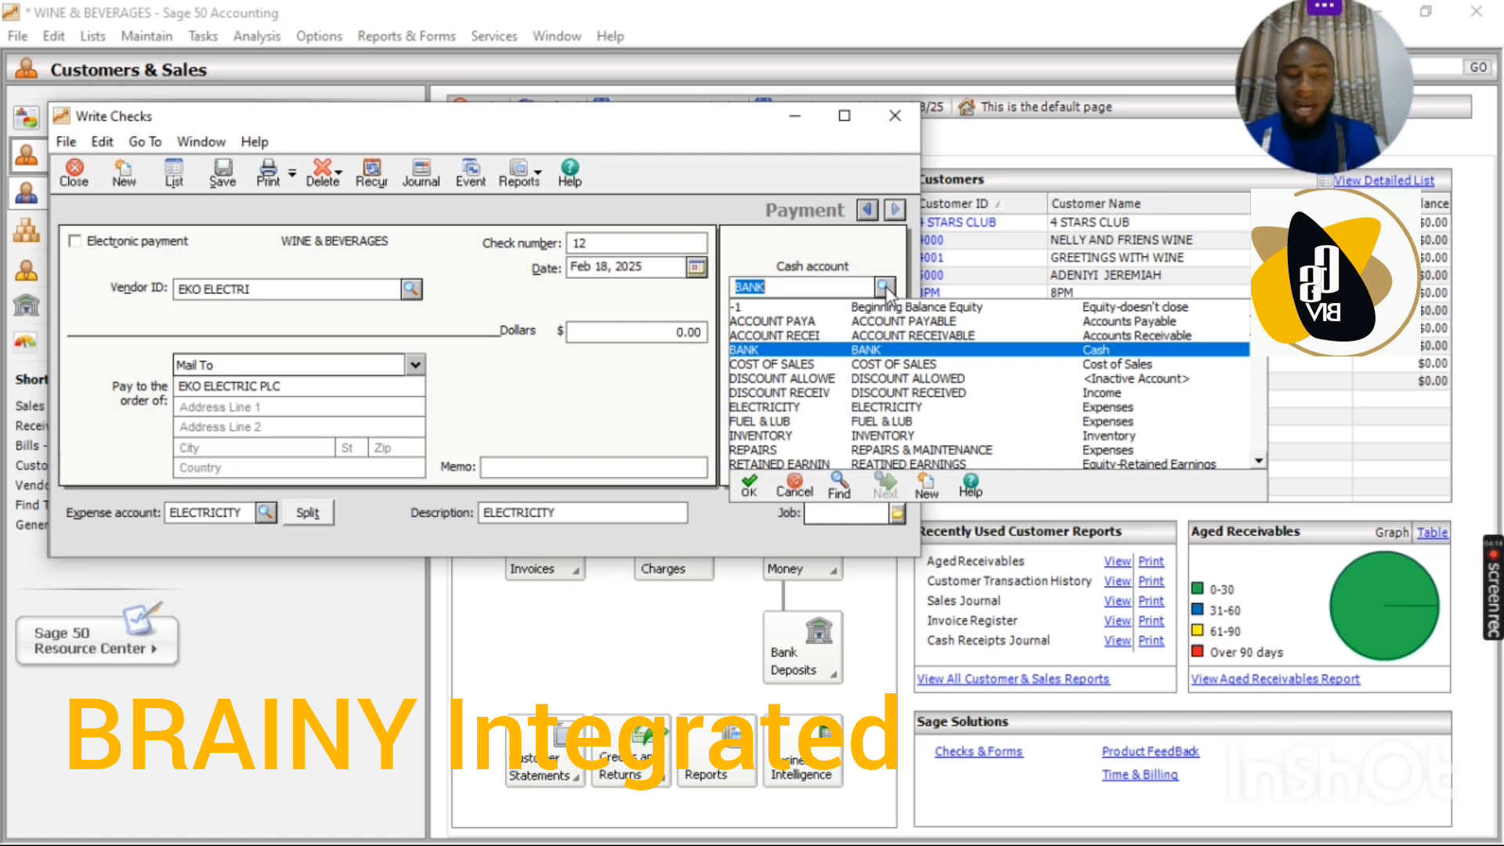
{"action": "left_click", "coordinate": [876, 354]}
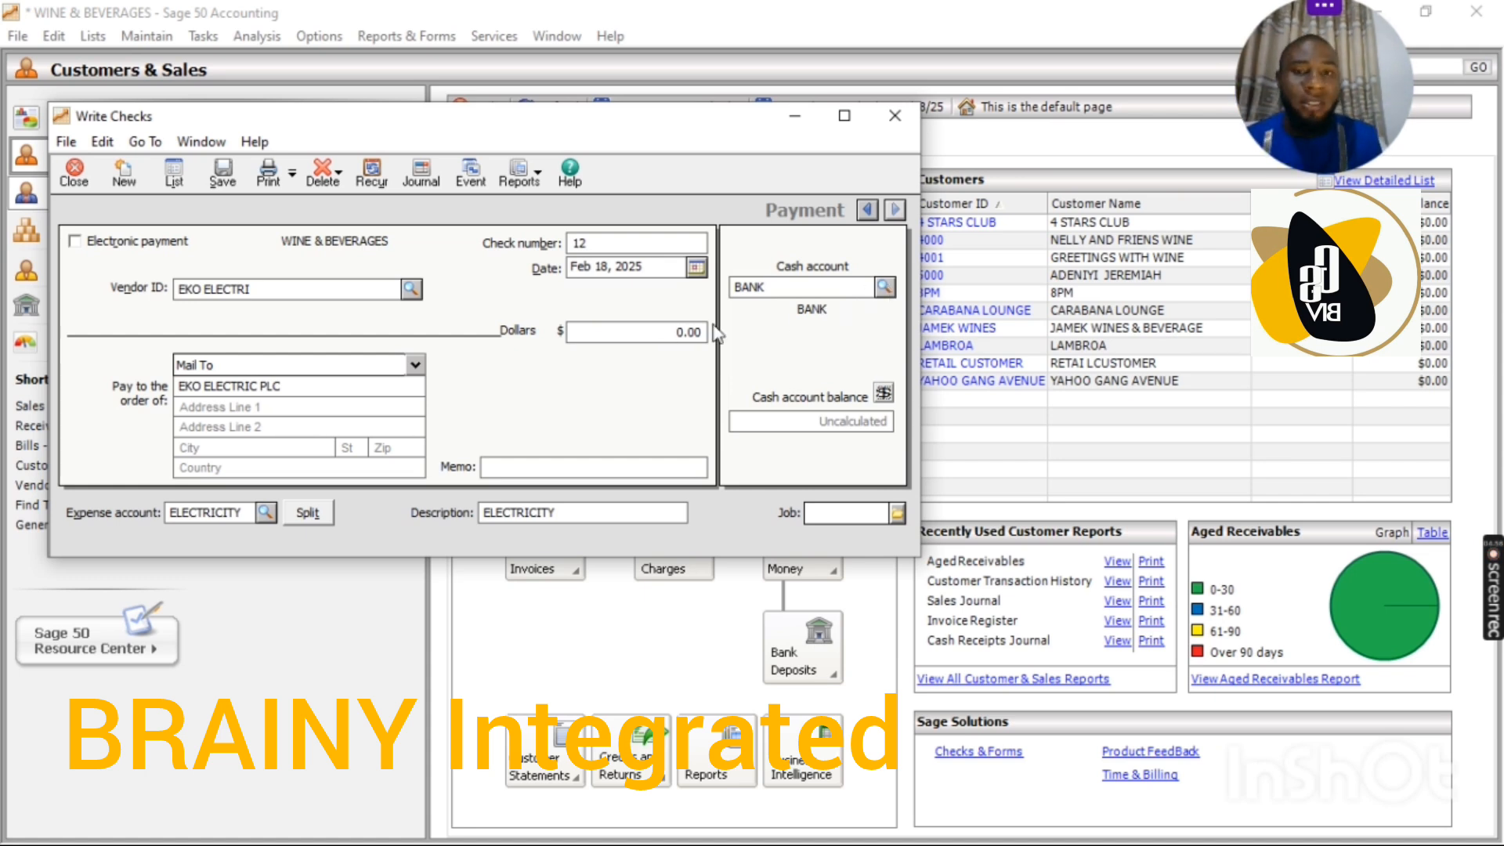
Step: Enter 1,250,000.00 as the dollar amount of the EKO ELECTRI check
{"action": "left_click", "coordinate": [679, 331]}
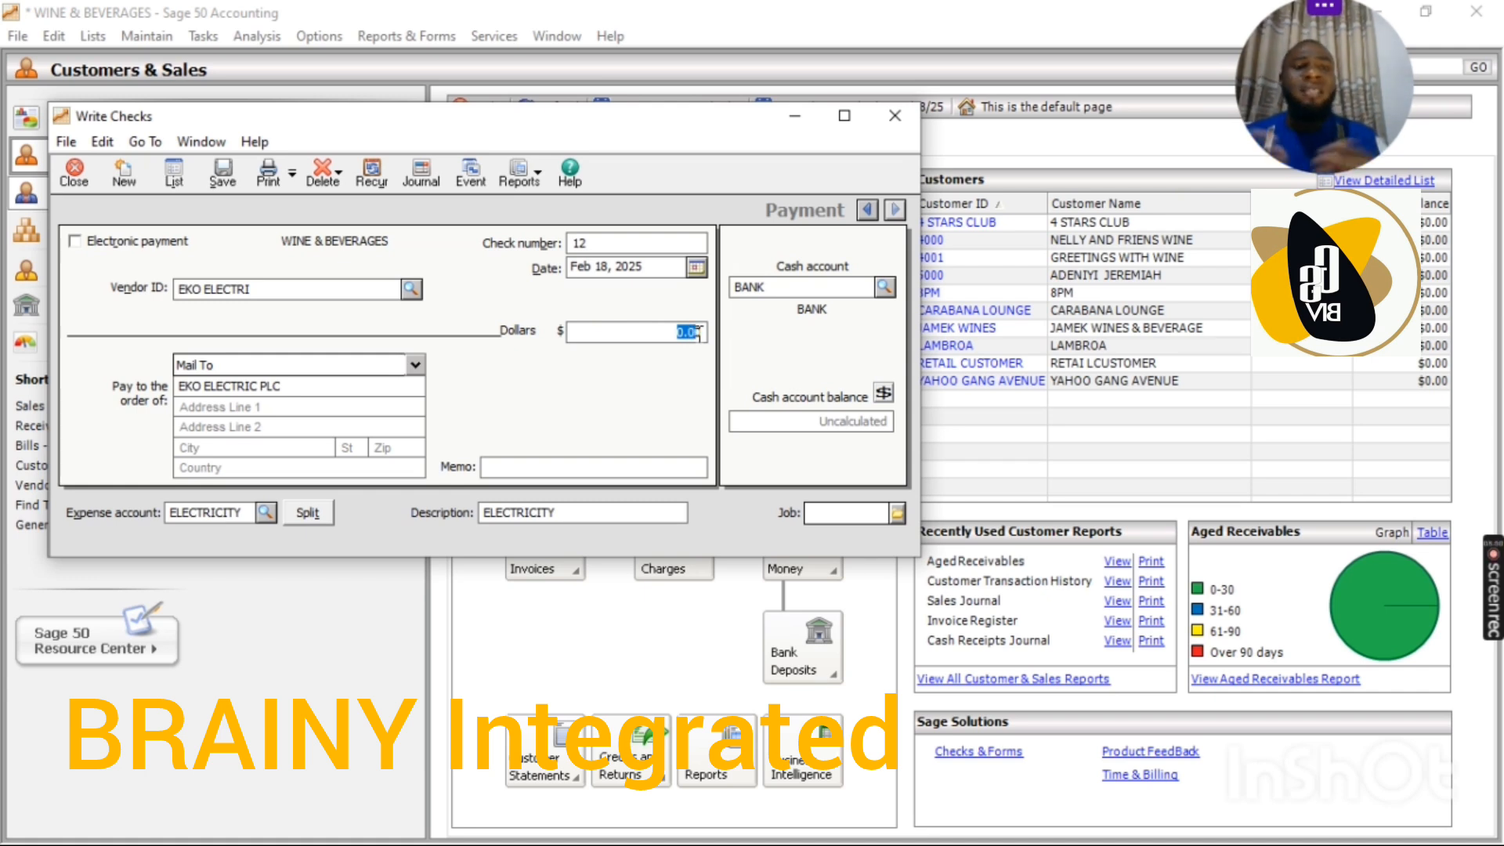
{"action": "type", "text": "1,2"}
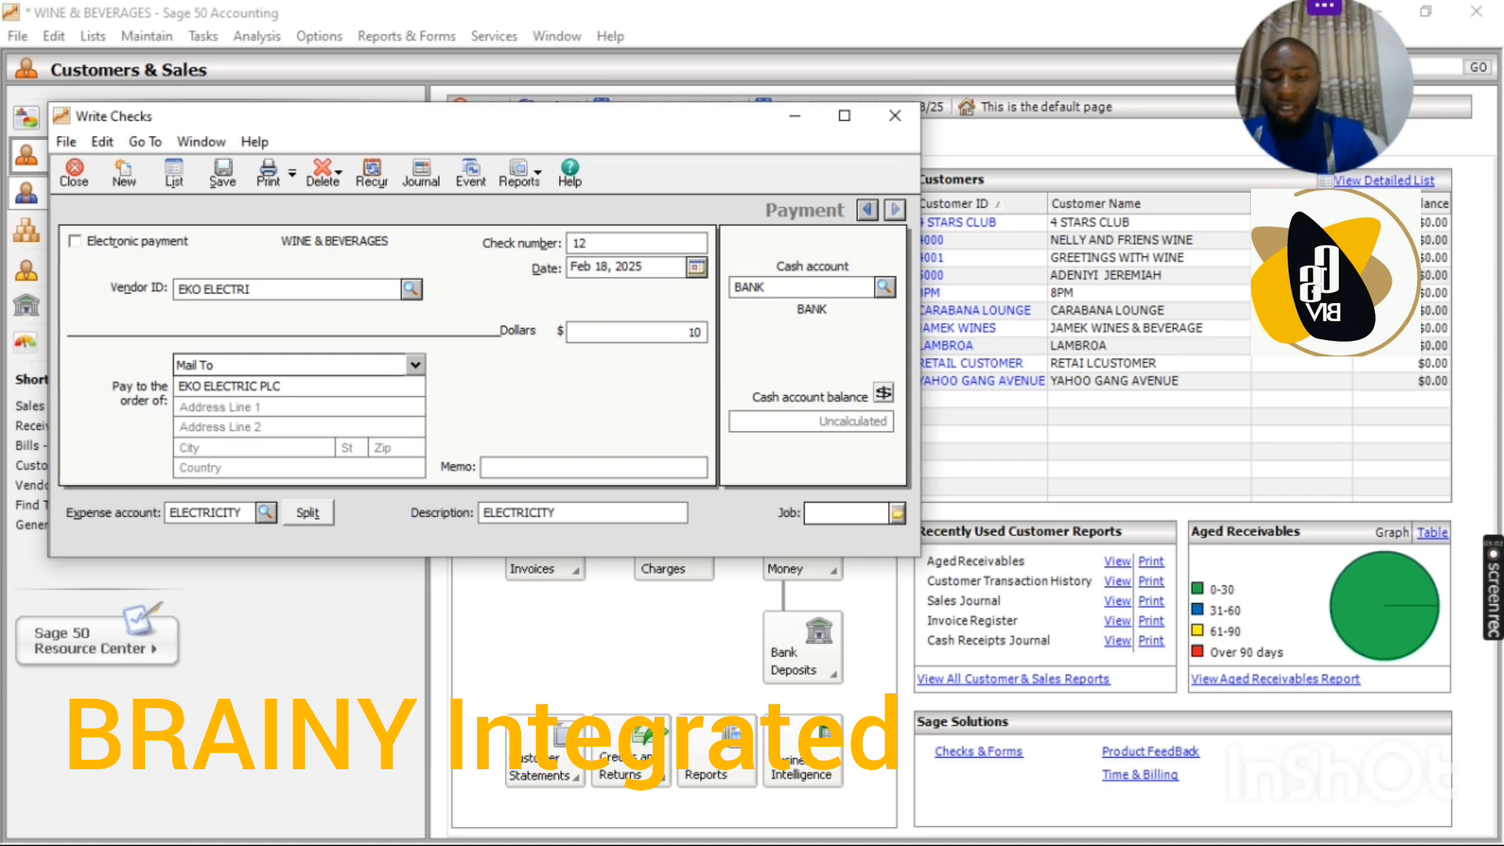
{"action": "type", "text": "50,"}
{"action": "type", "text": "00"}
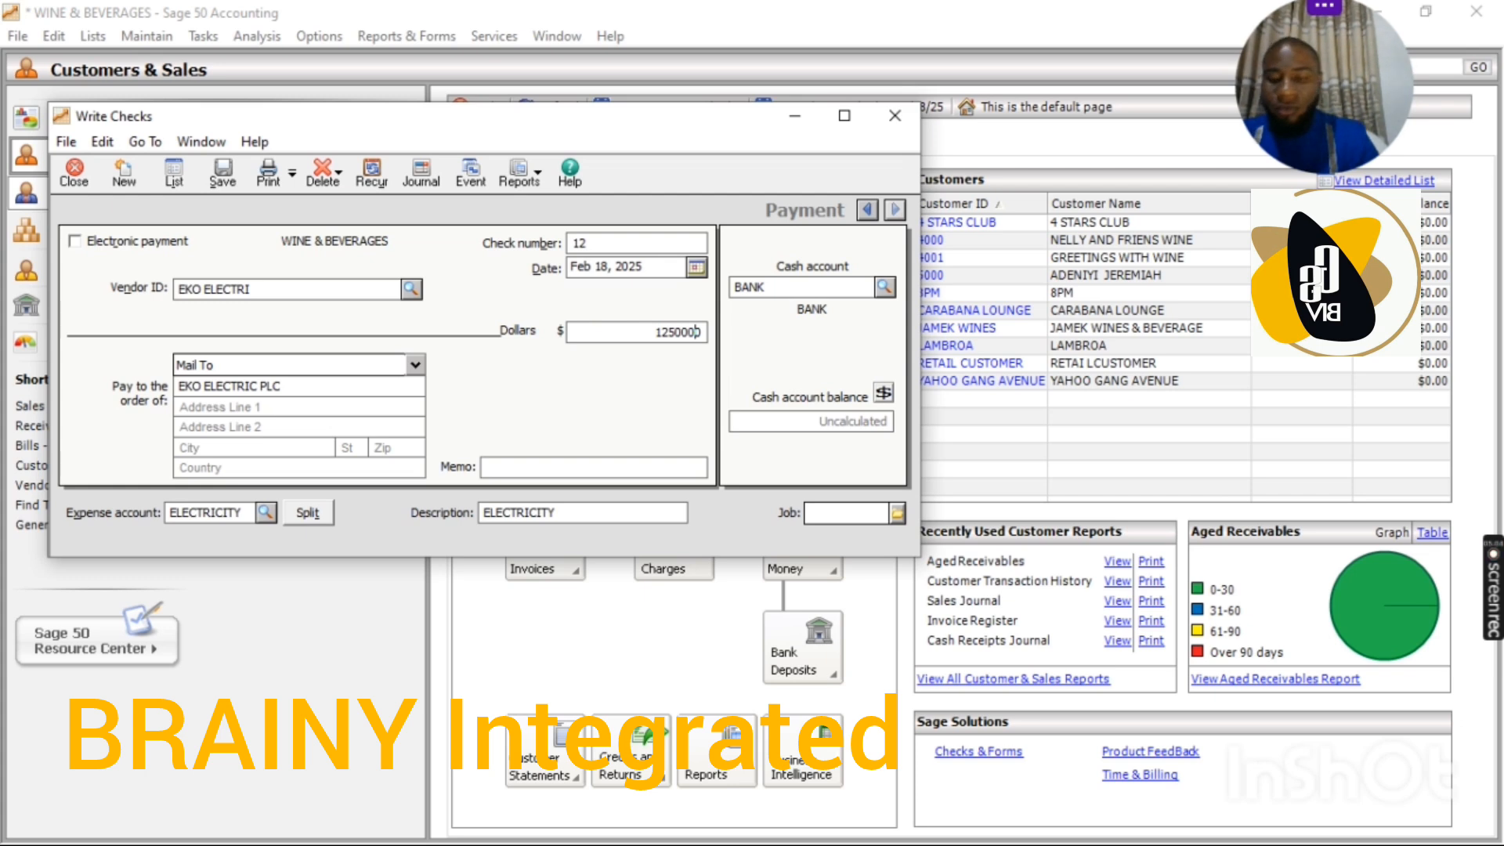
{"action": "type", "text": "0"}
{"action": "key", "text": "Tab"}
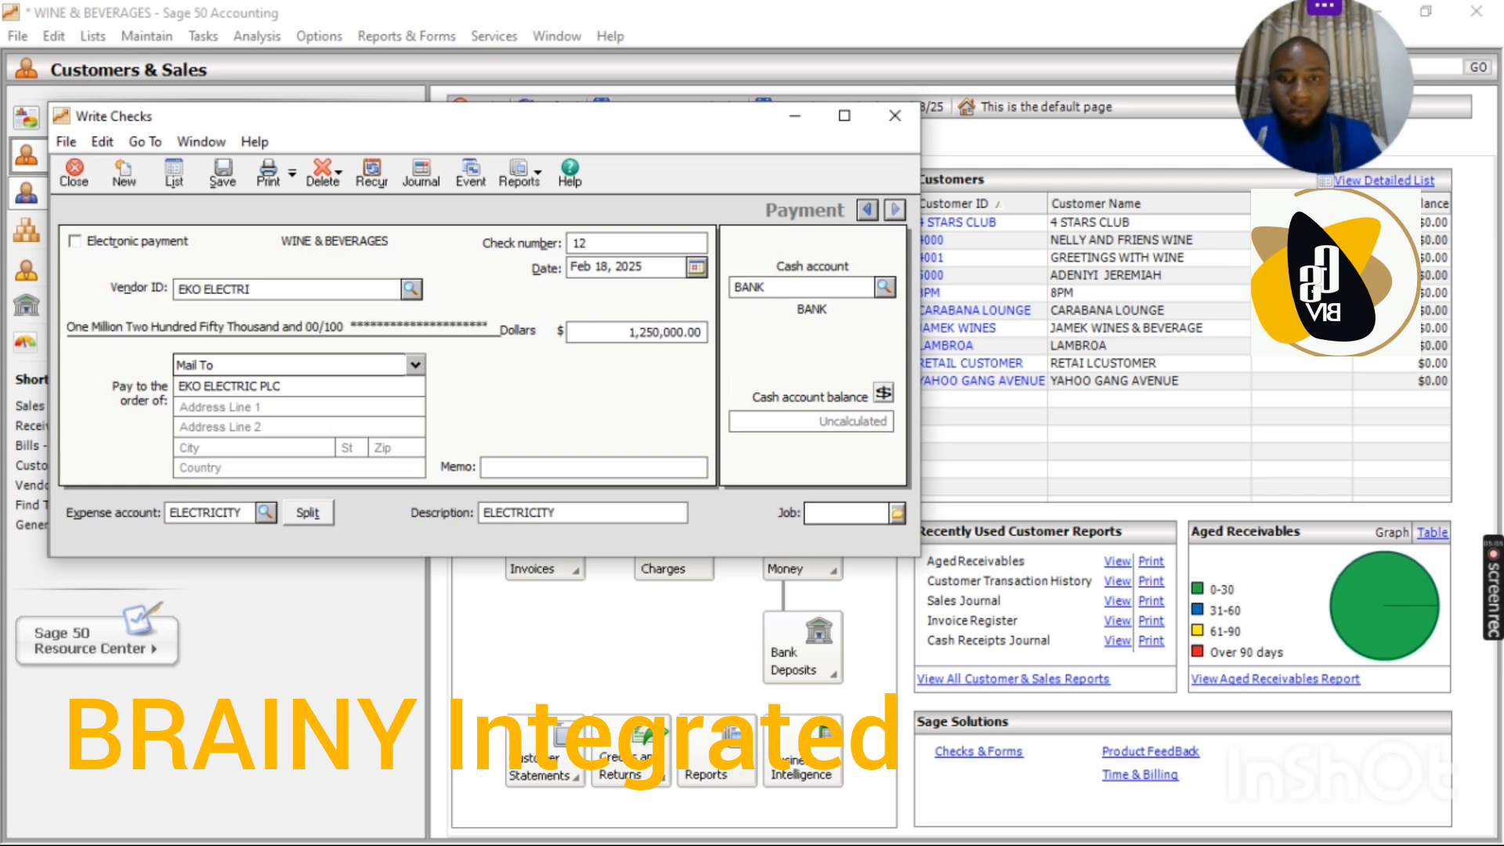
Step: Change the check's dollar amount to 125,000.00
{"action": "left_click", "coordinate": [626, 333]}
{"action": "type", "text": "12"}
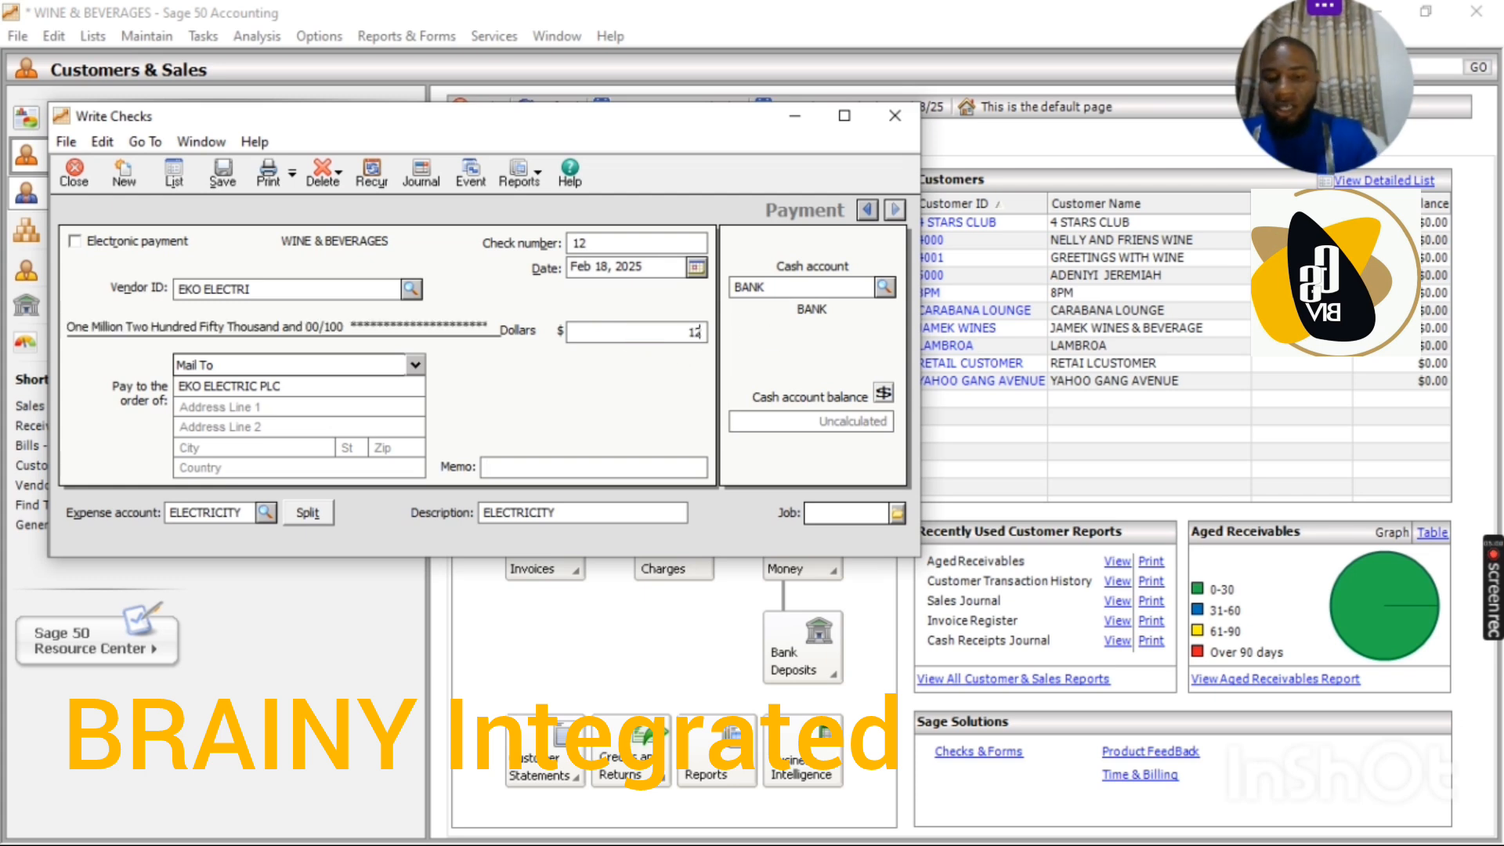
{"action": "type", "text": "5,00"}
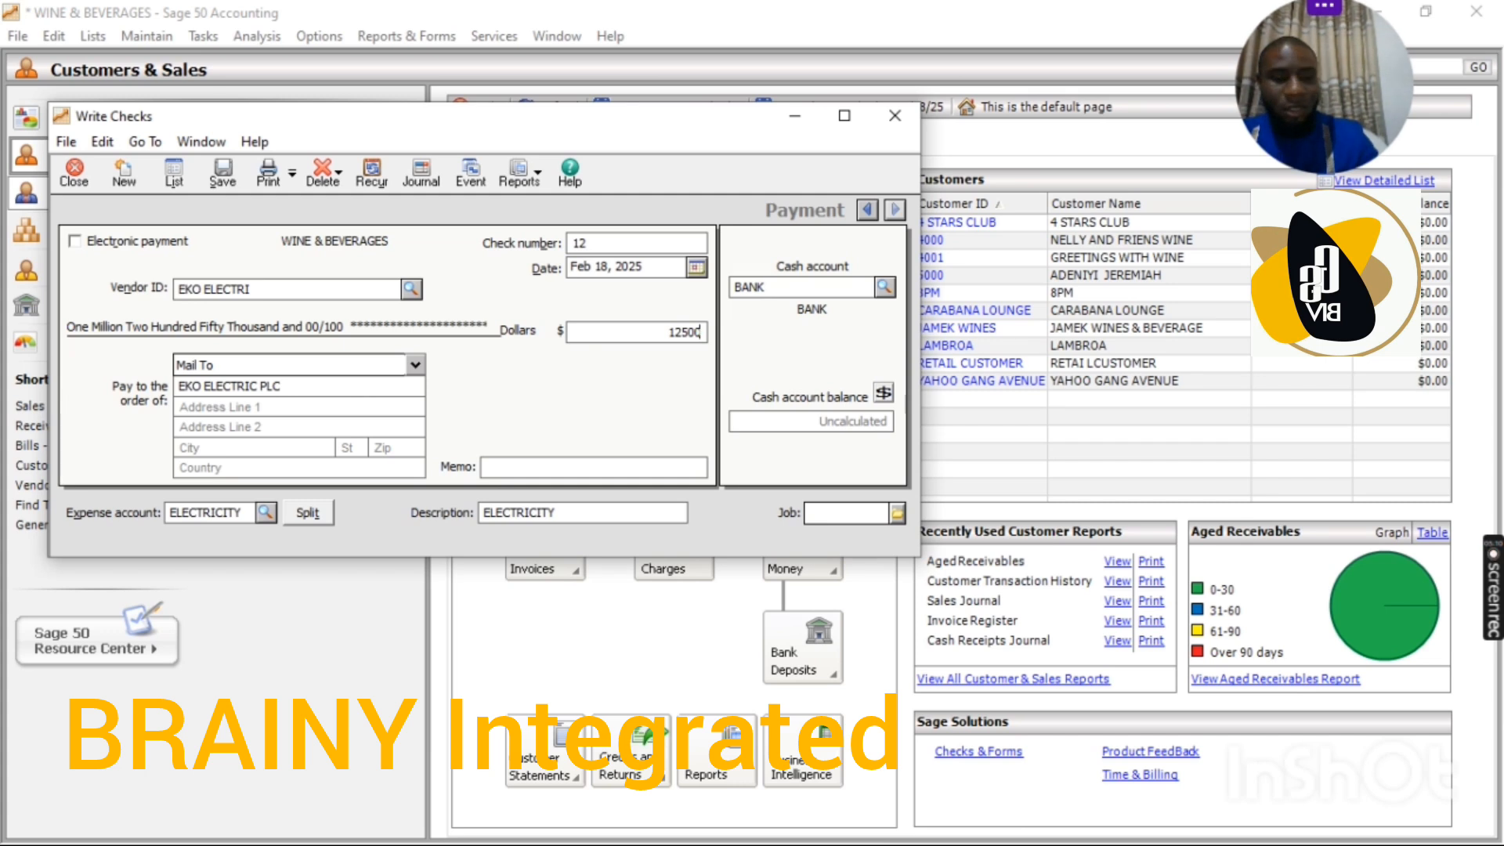
{"action": "type", "text": "0"}
{"action": "key", "text": "Tab"}
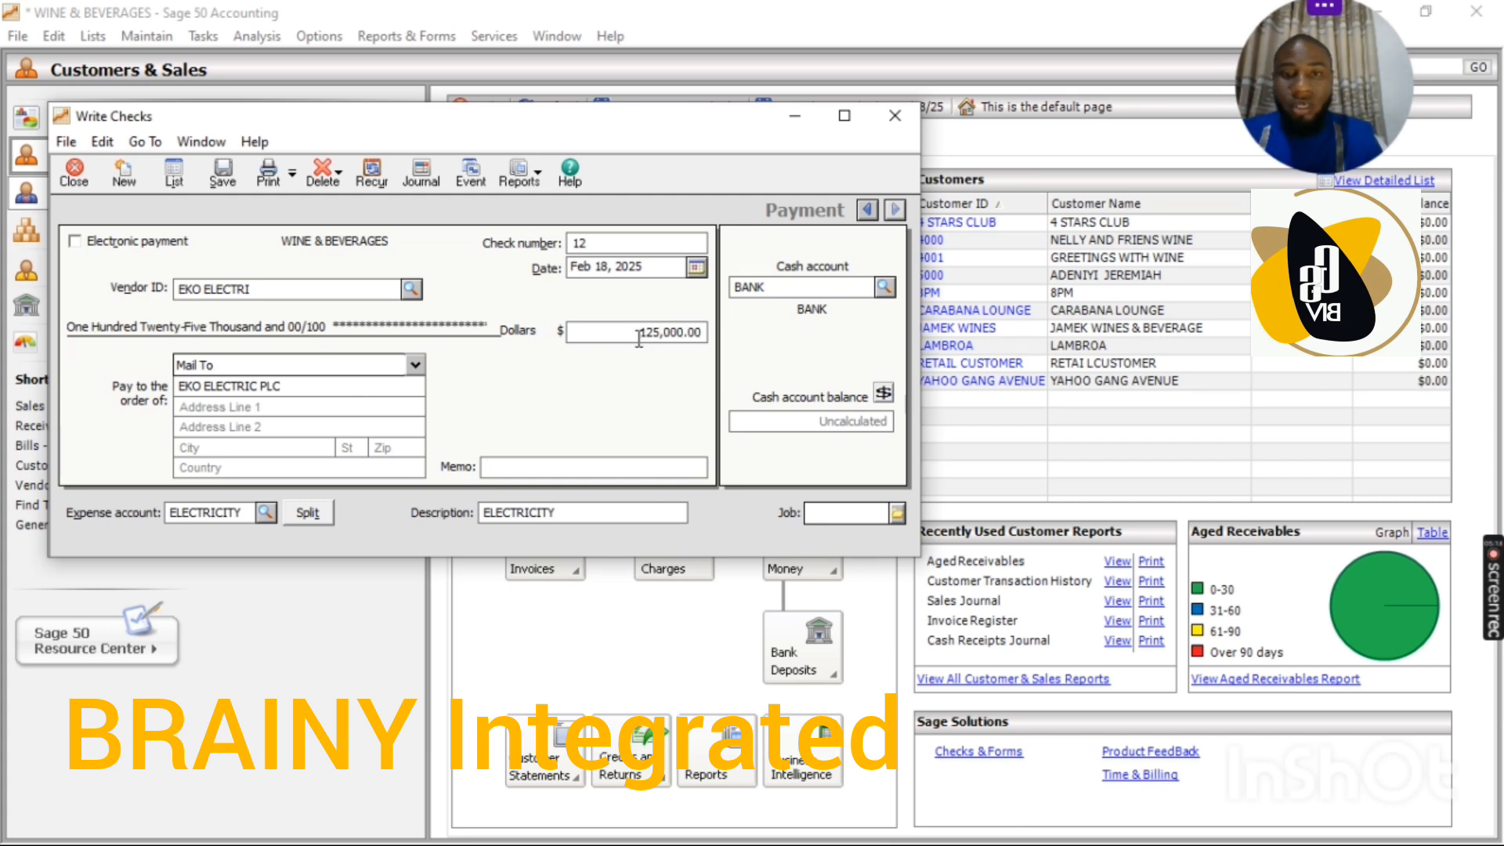
Step: Set the check's dollar amount to 1,900.00 and choose ELECTRICITY as the expense account
{"action": "left_click_drag", "start_coordinate": [639, 338], "coordinate": [711, 348]}
{"action": "type", "text": "4"}
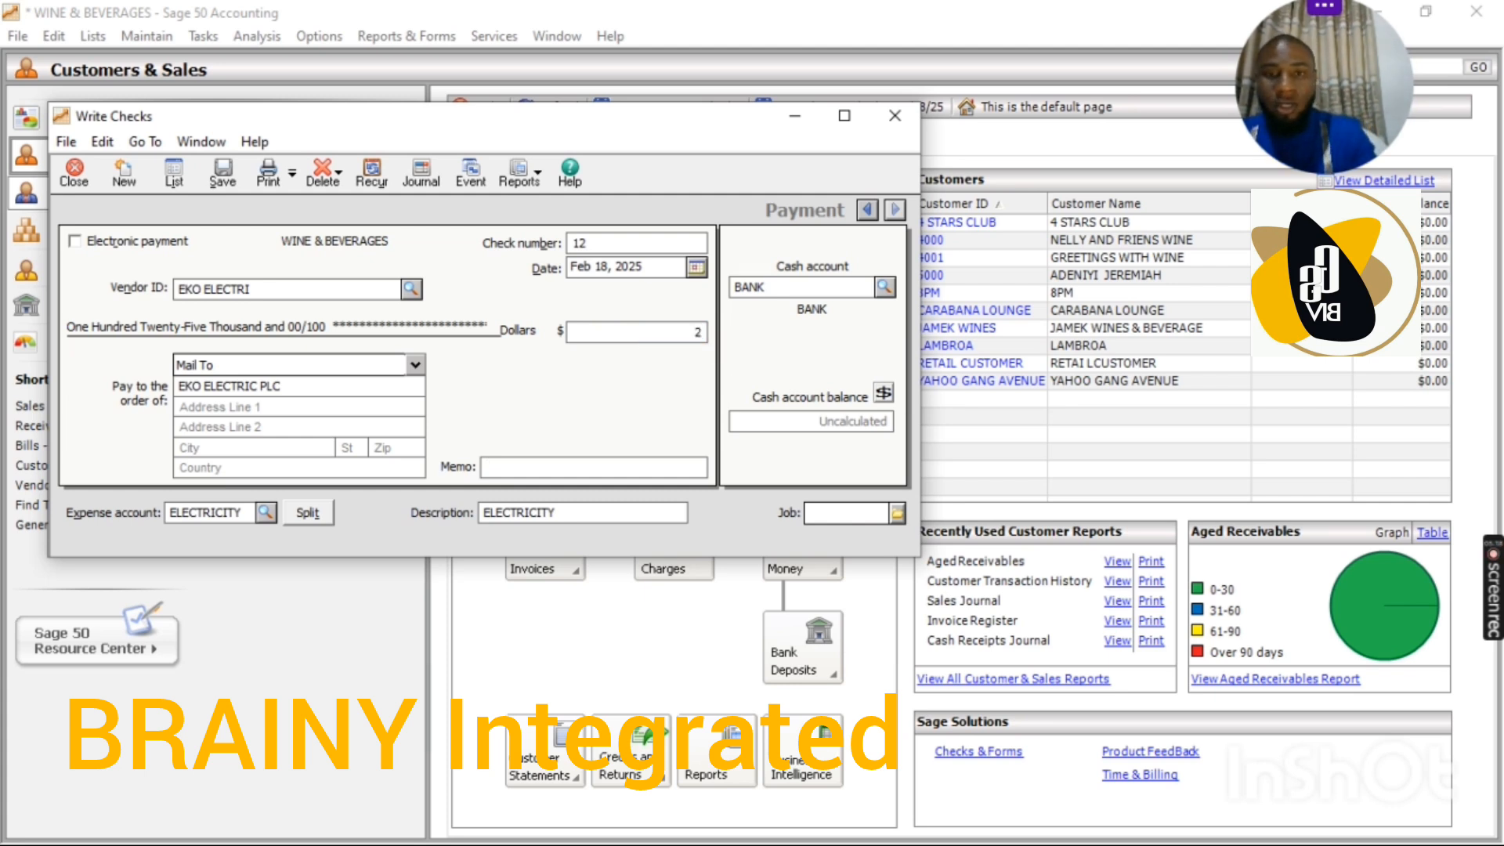
{"action": "key", "text": "BackSpace"}
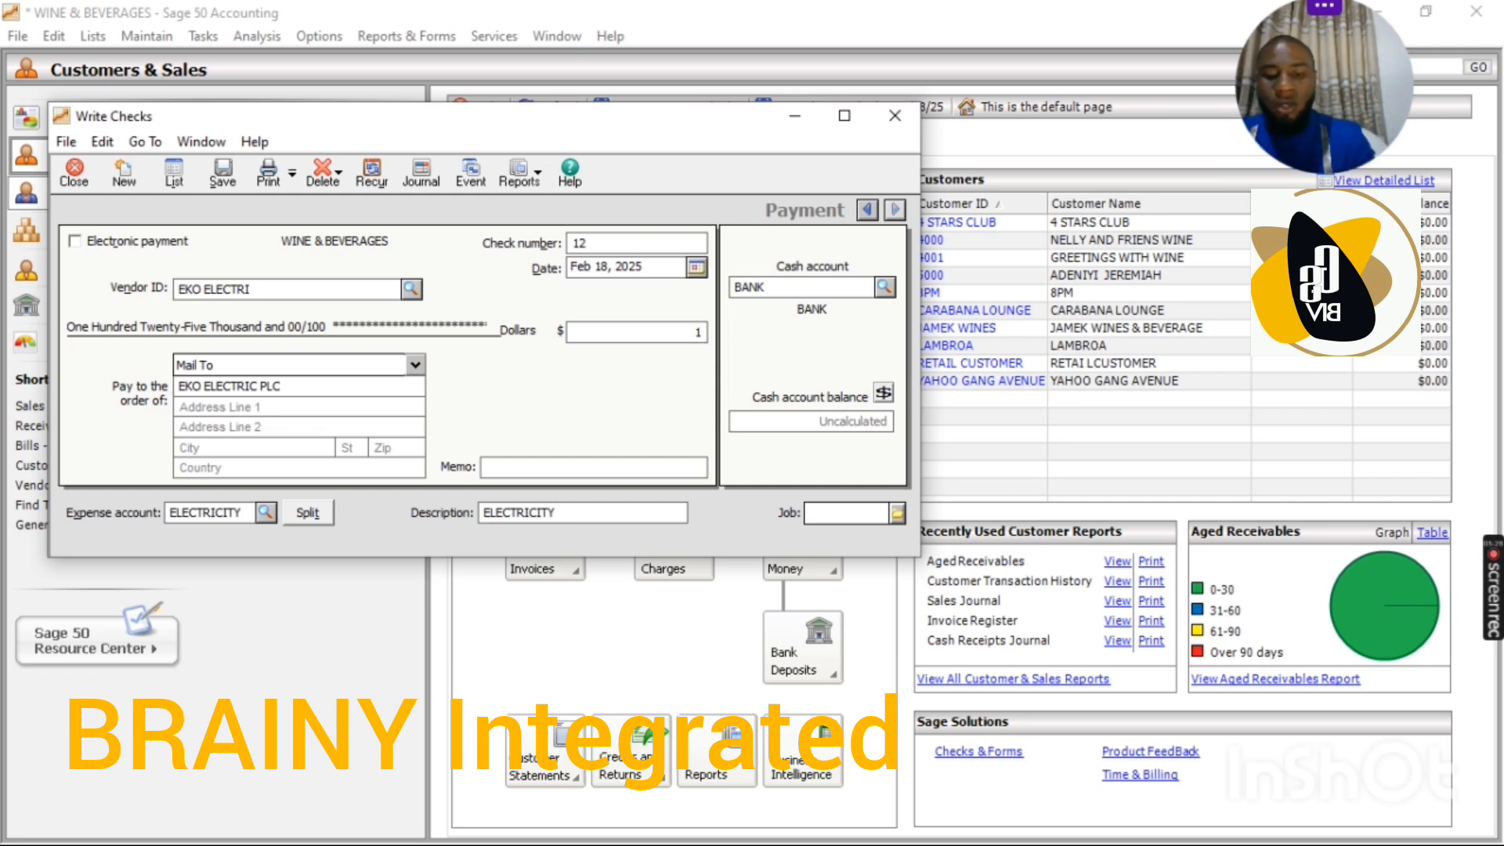
{"action": "type", "text": "1900"}
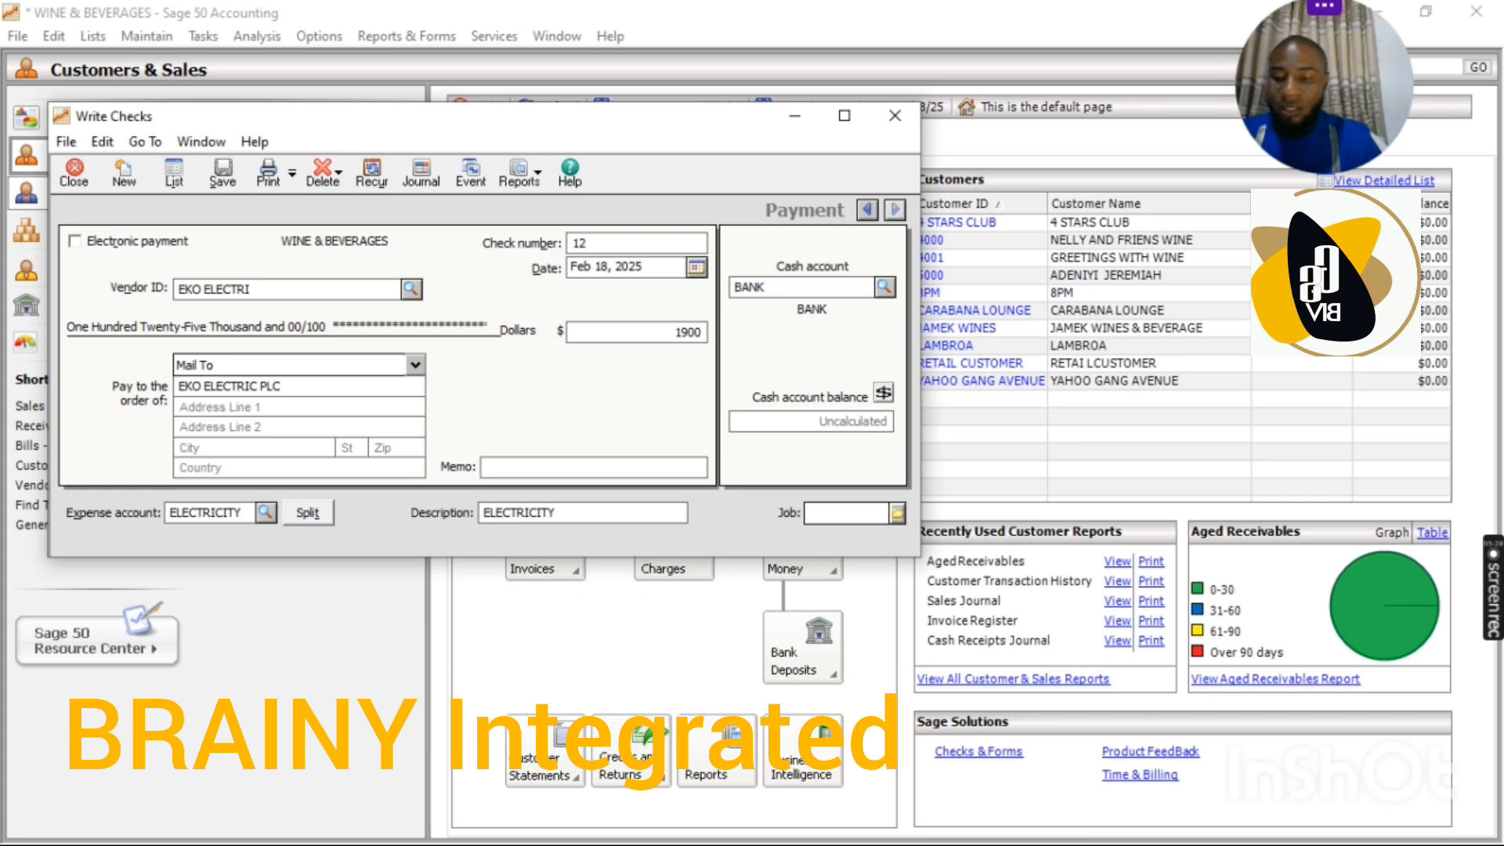
{"action": "key", "text": "Tab"}
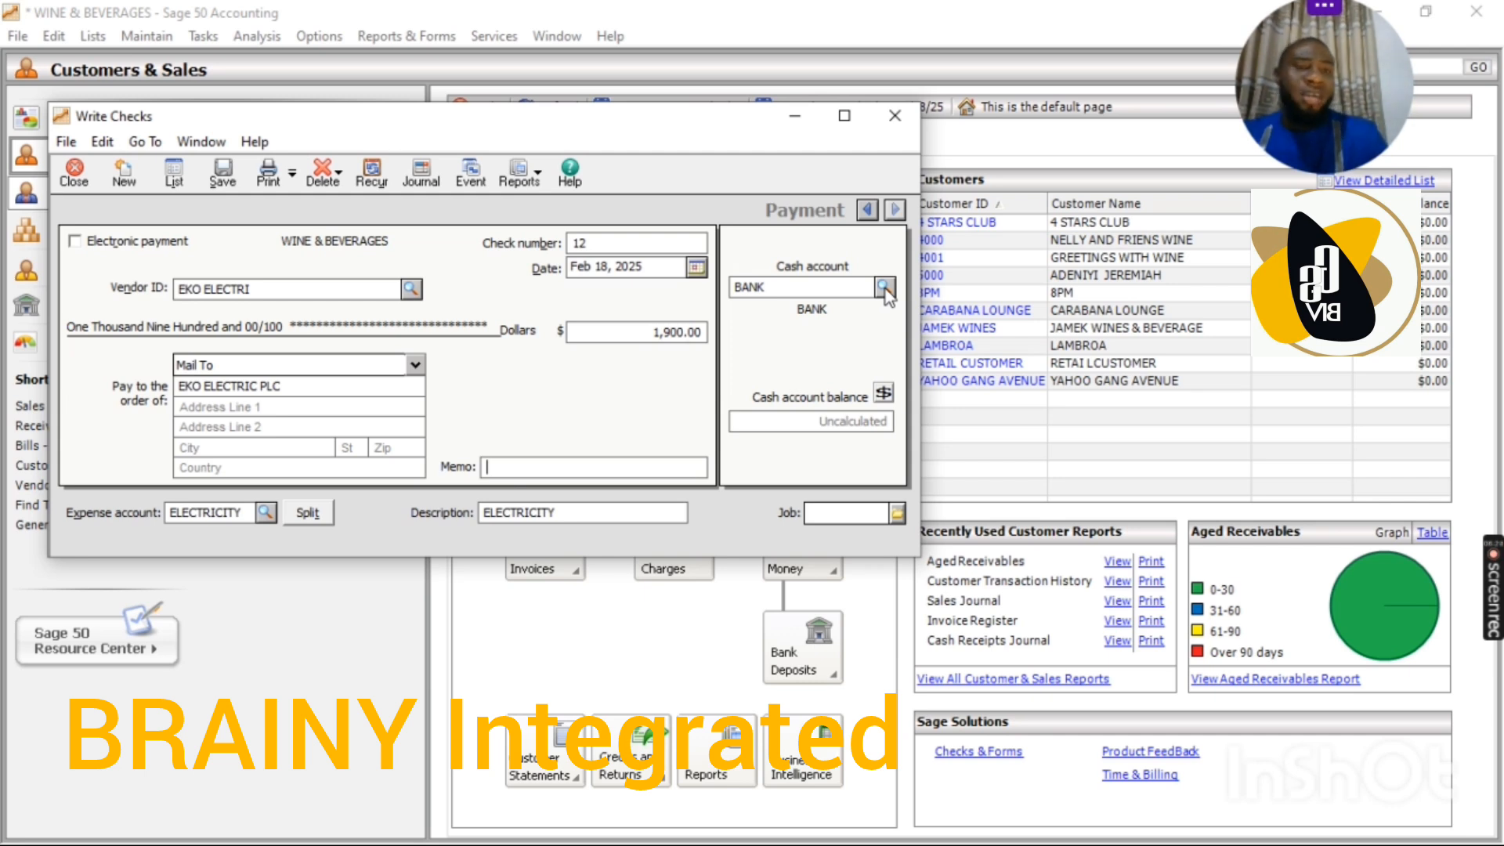
{"action": "left_click", "coordinate": [265, 513]}
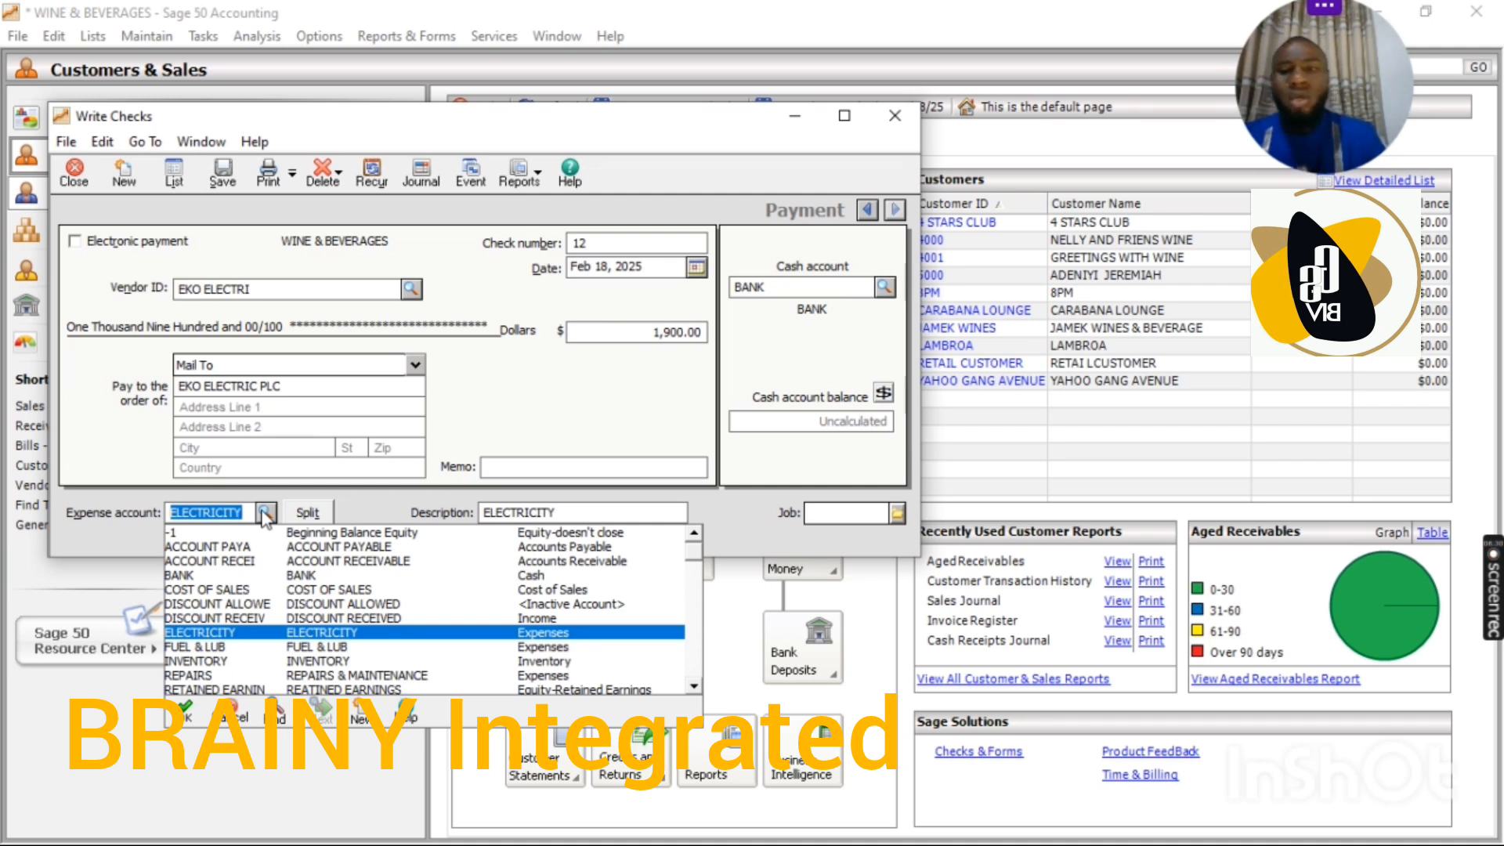
{"action": "left_click", "coordinate": [311, 632]}
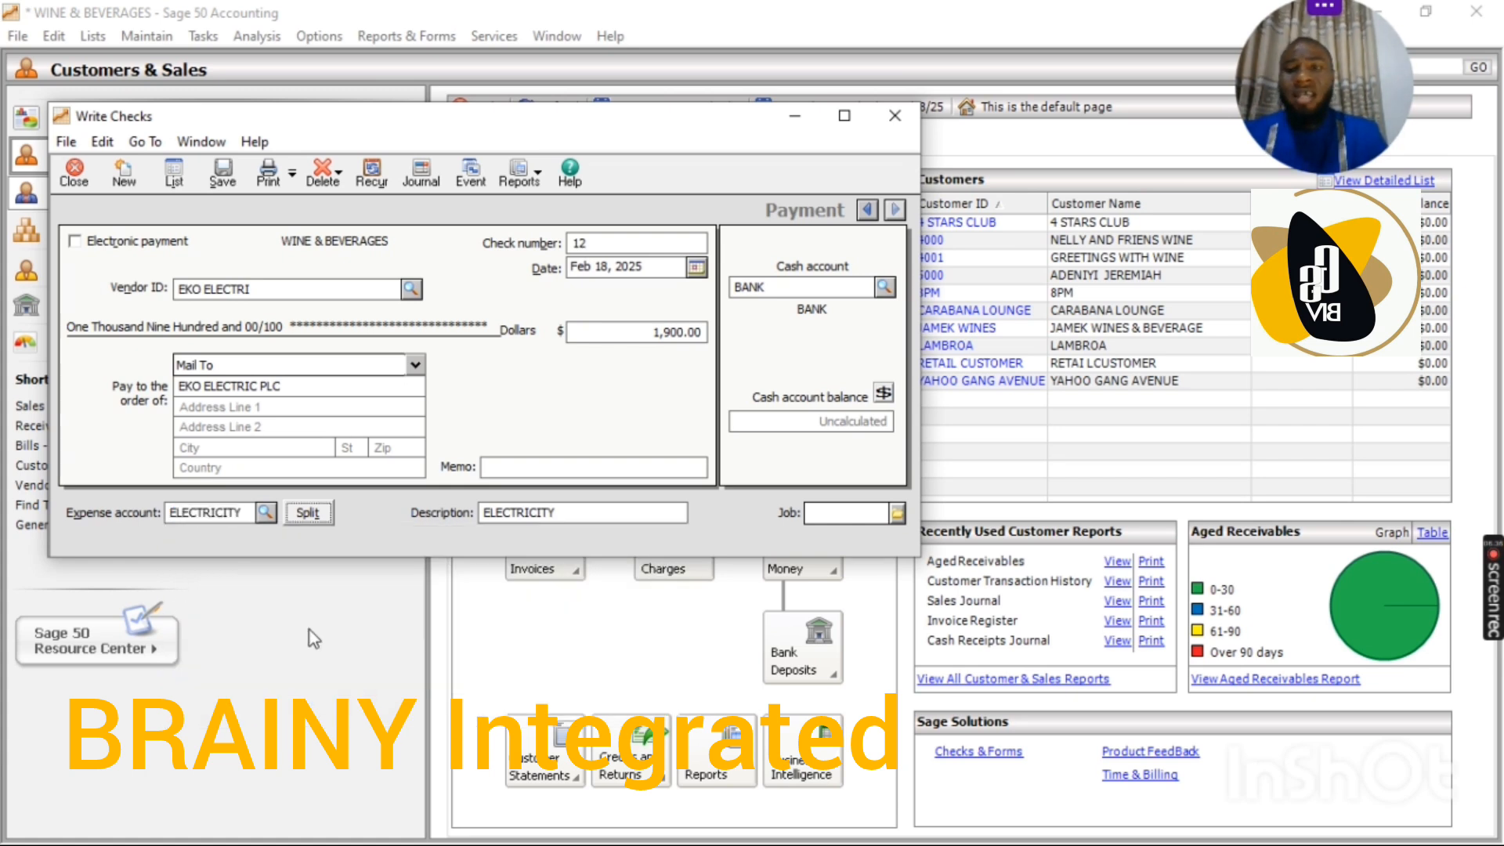
Step: Replace the payment description with "being amount spent on ELECTR" and save the check
{"action": "left_click", "coordinate": [567, 513]}
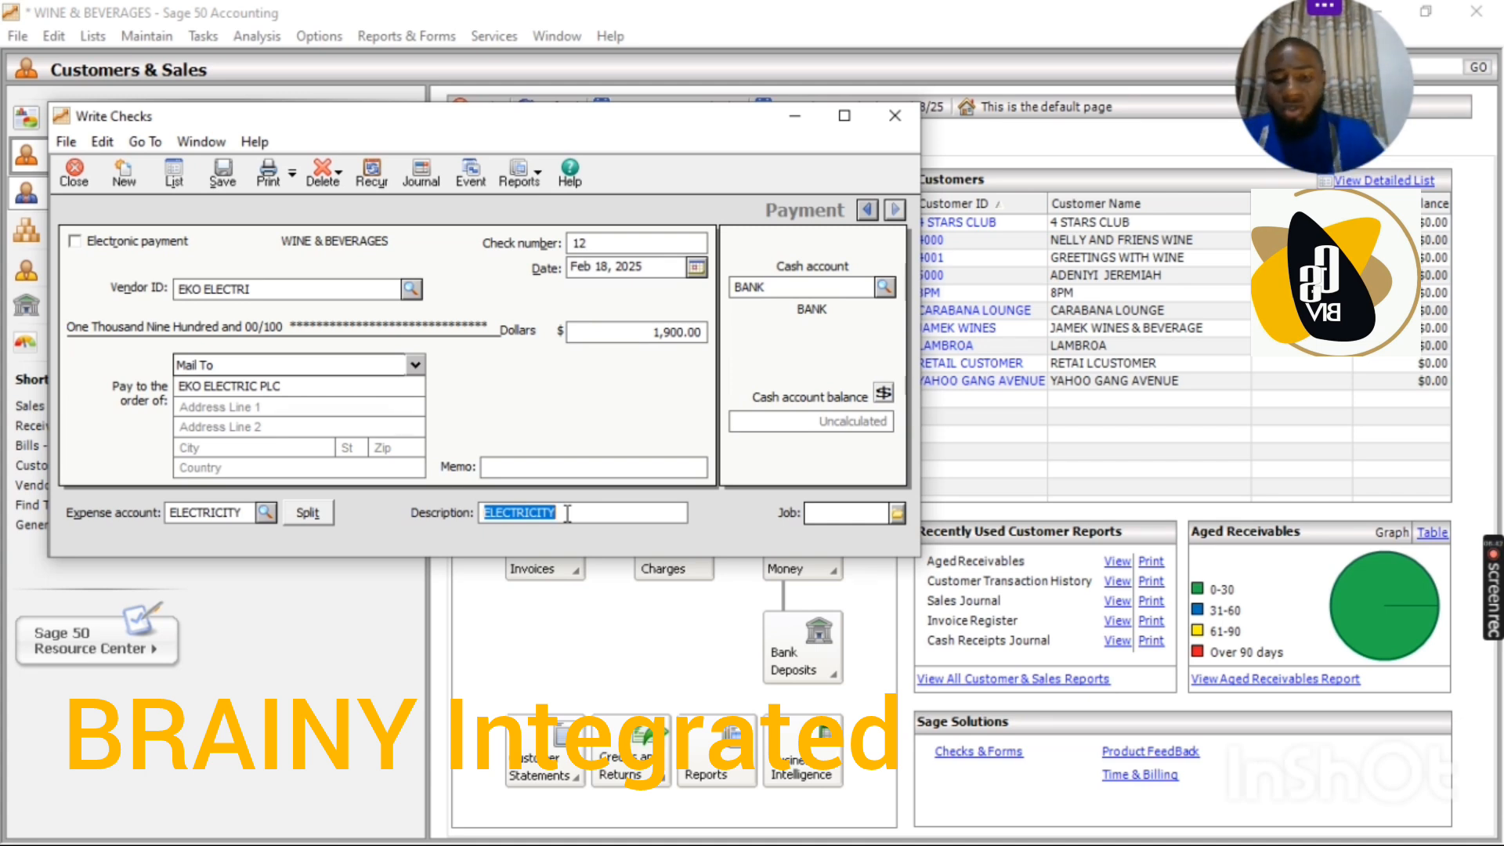
{"action": "type", "text": "bein"}
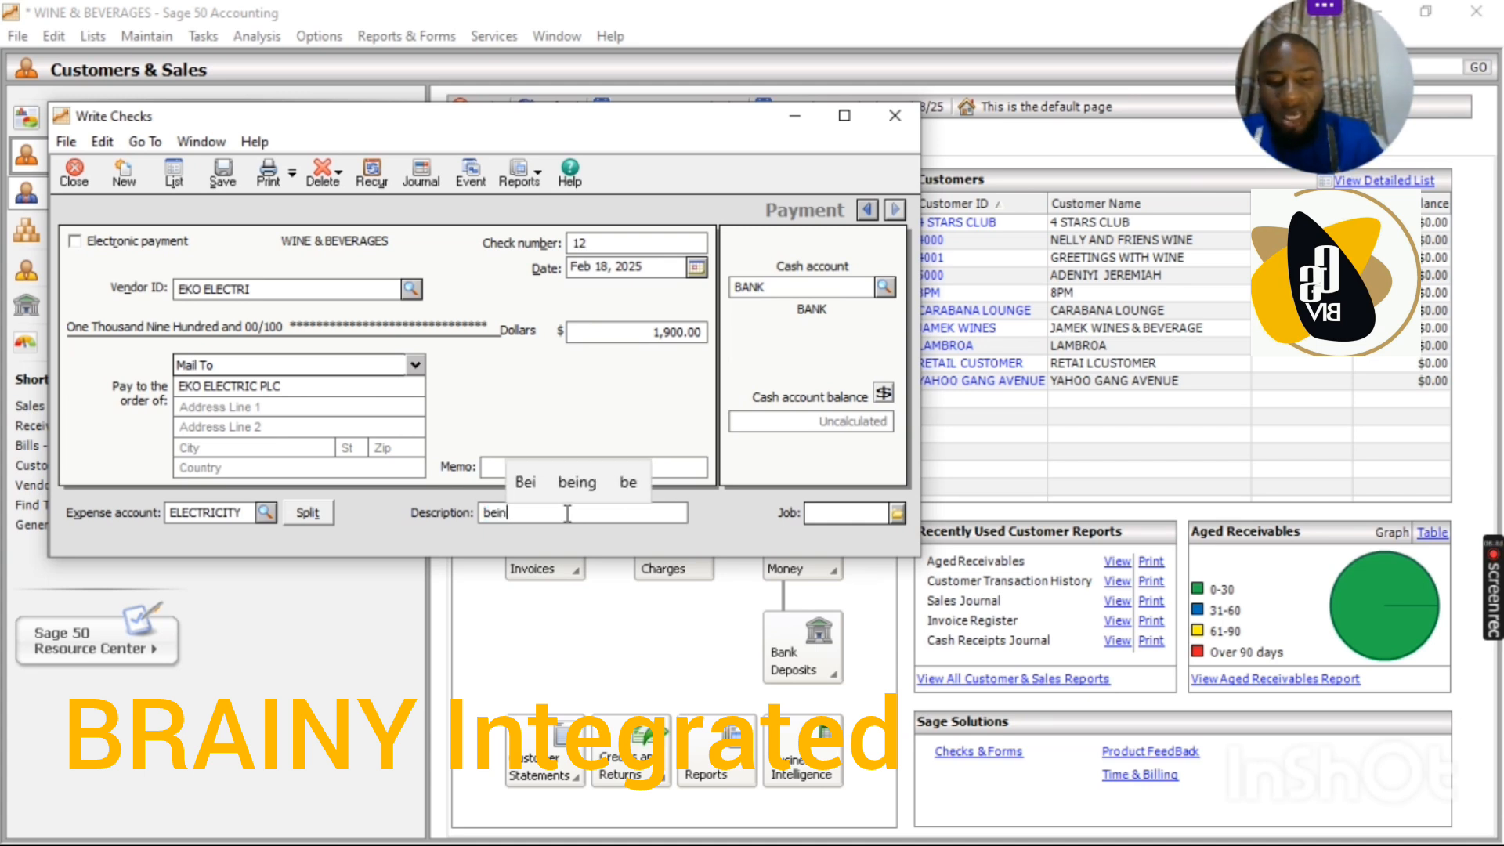
{"action": "type", "text": "g amount of"}
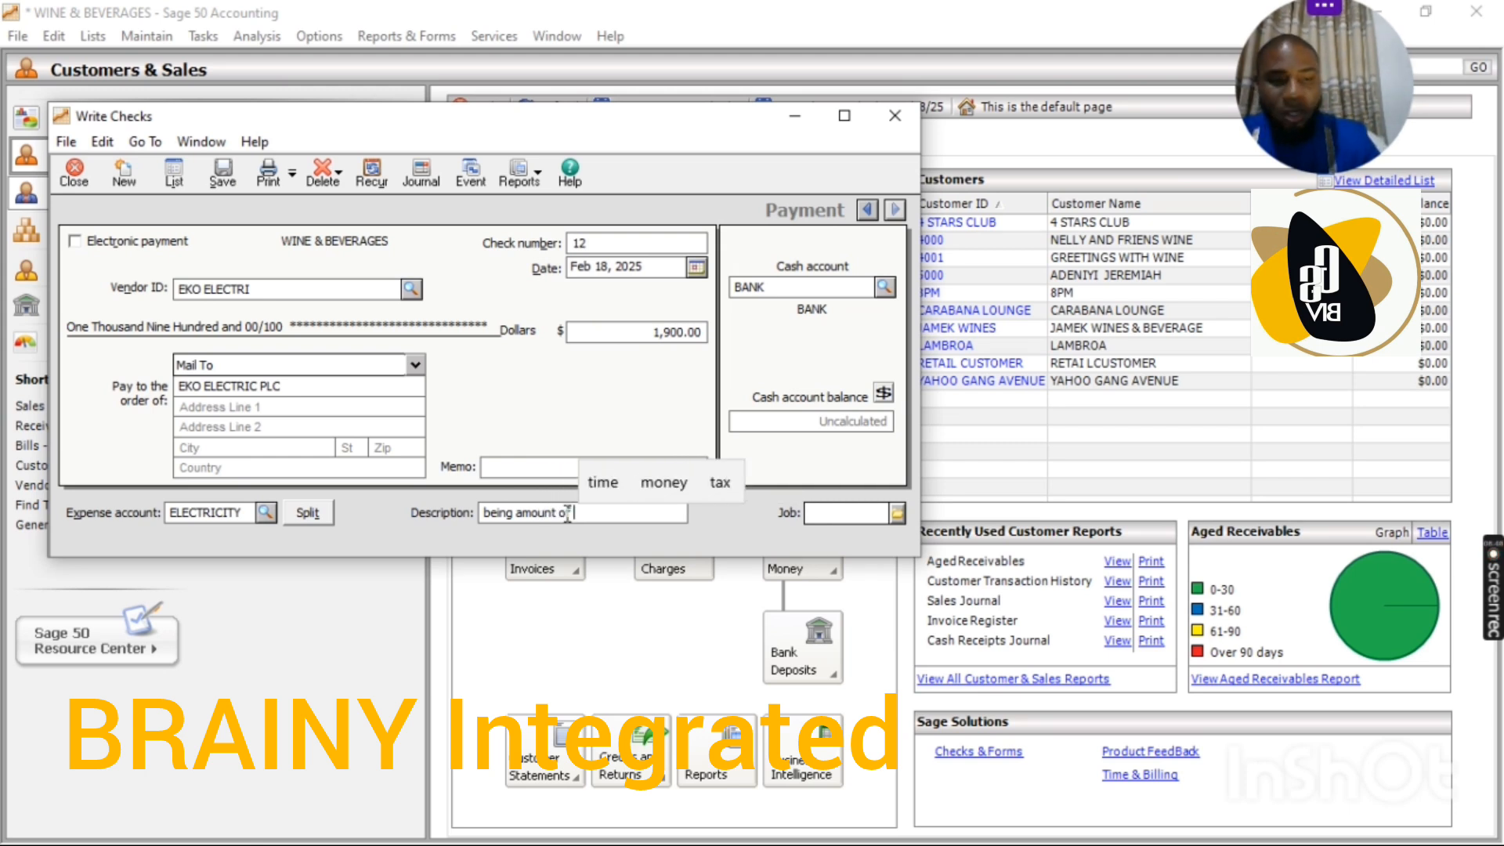
{"action": "key", "text": "BackSpace"}
{"action": "key", "text": "BackSpace"}
{"action": "type", "text": "spe"}
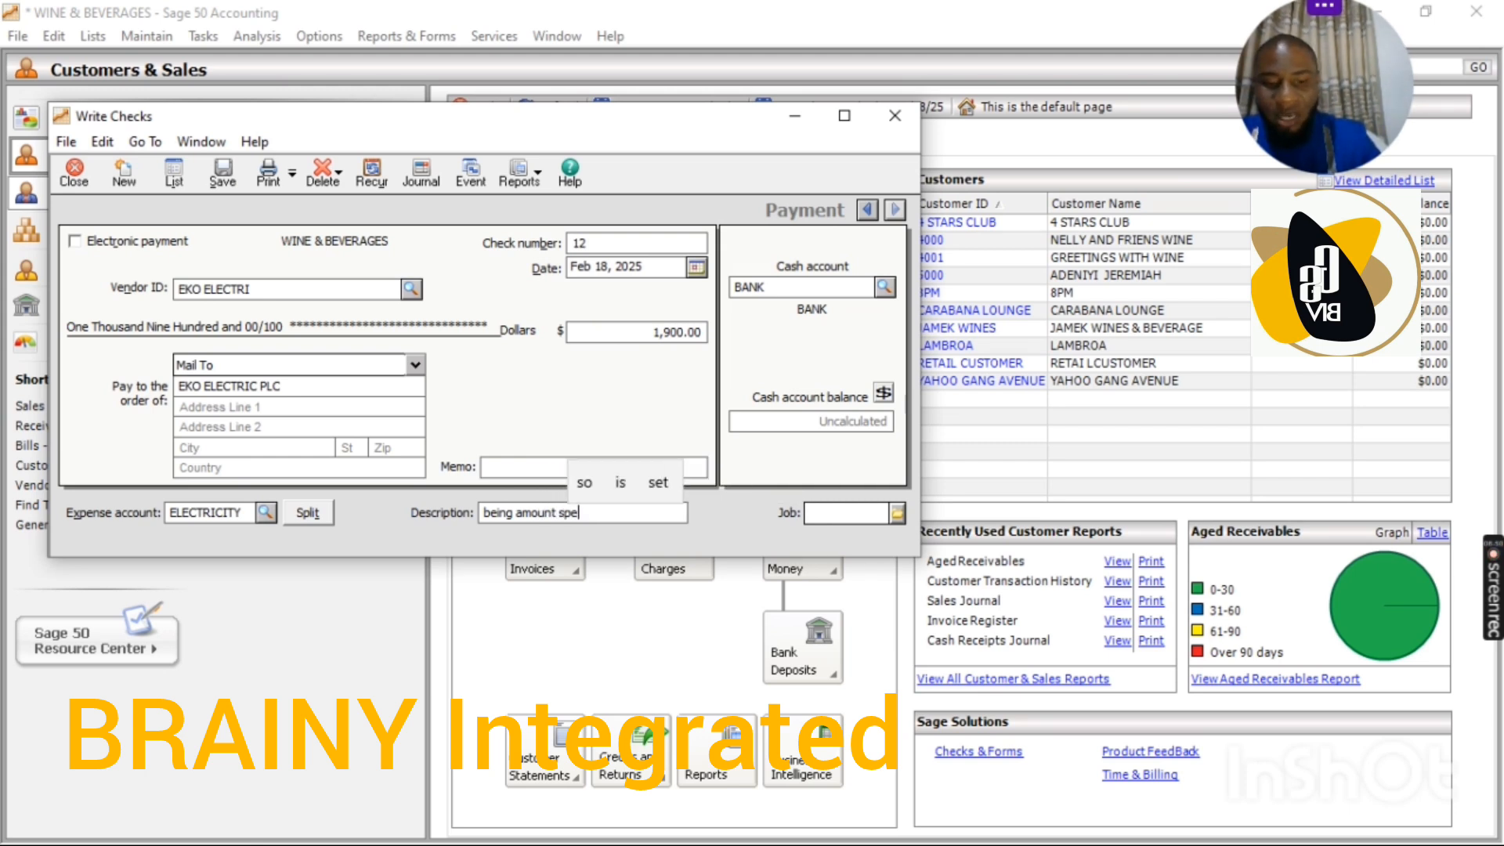
{"action": "type", "text": "nt on elec"}
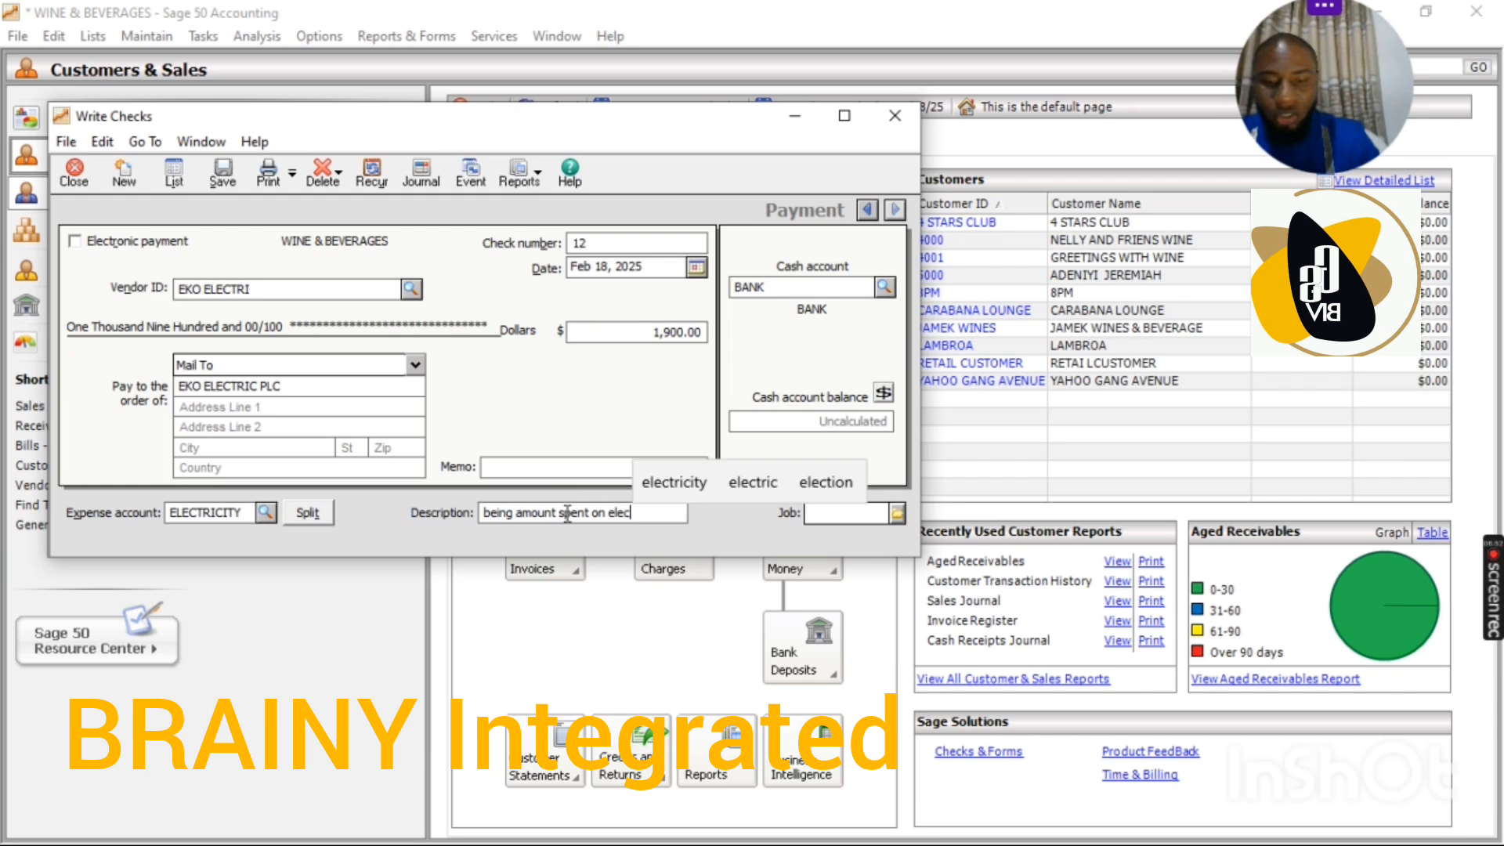
{"action": "type", "text": "tric"}
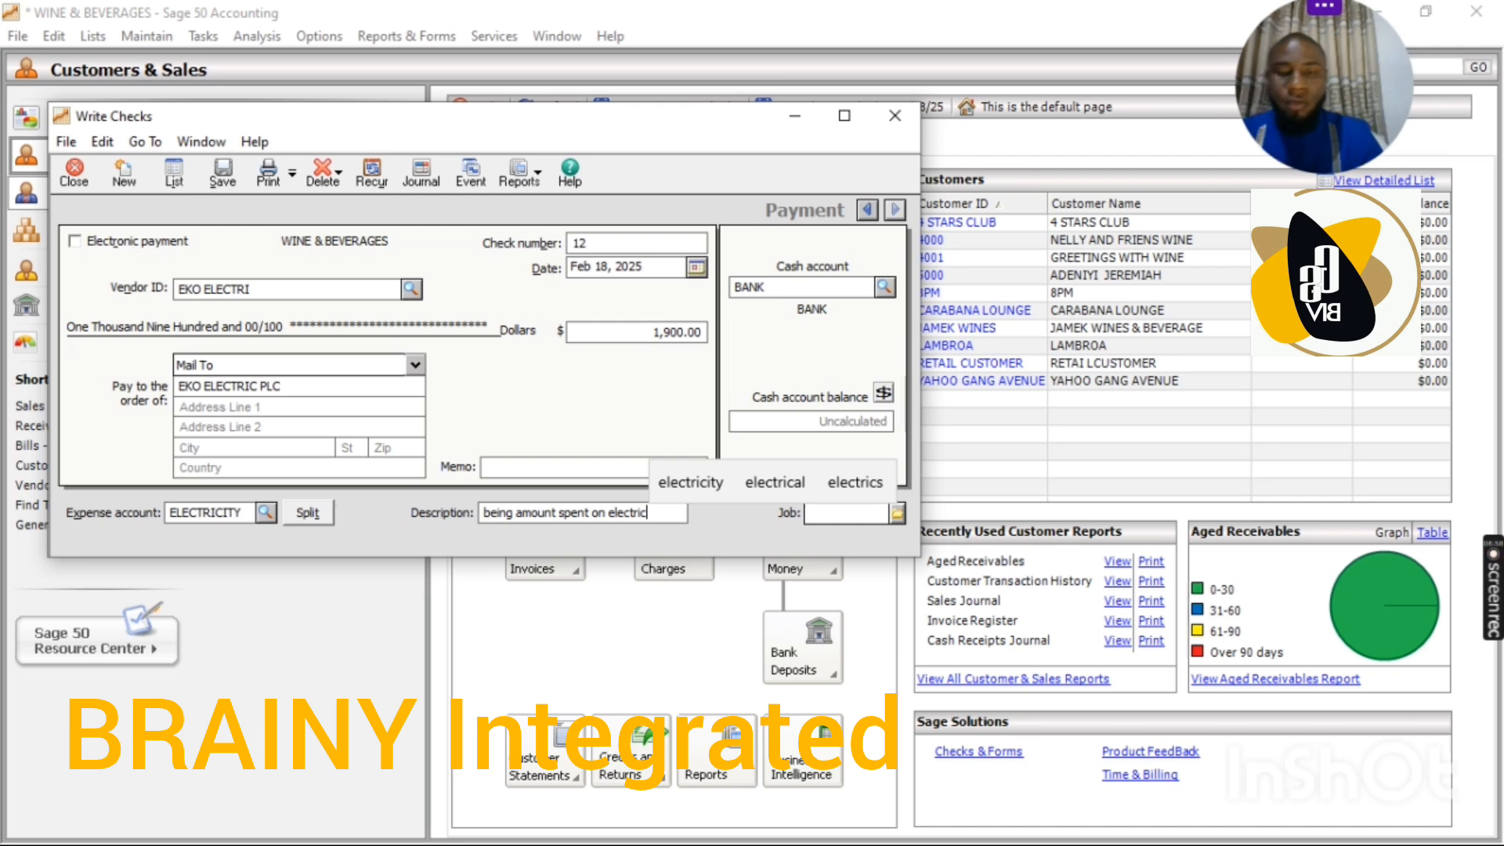
{"action": "key", "text": "BackSpace"}
{"action": "key", "text": "BackSpace"}
{"action": "key", "text": "BackSpace"}
{"action": "key", "text": "BackSpace"}
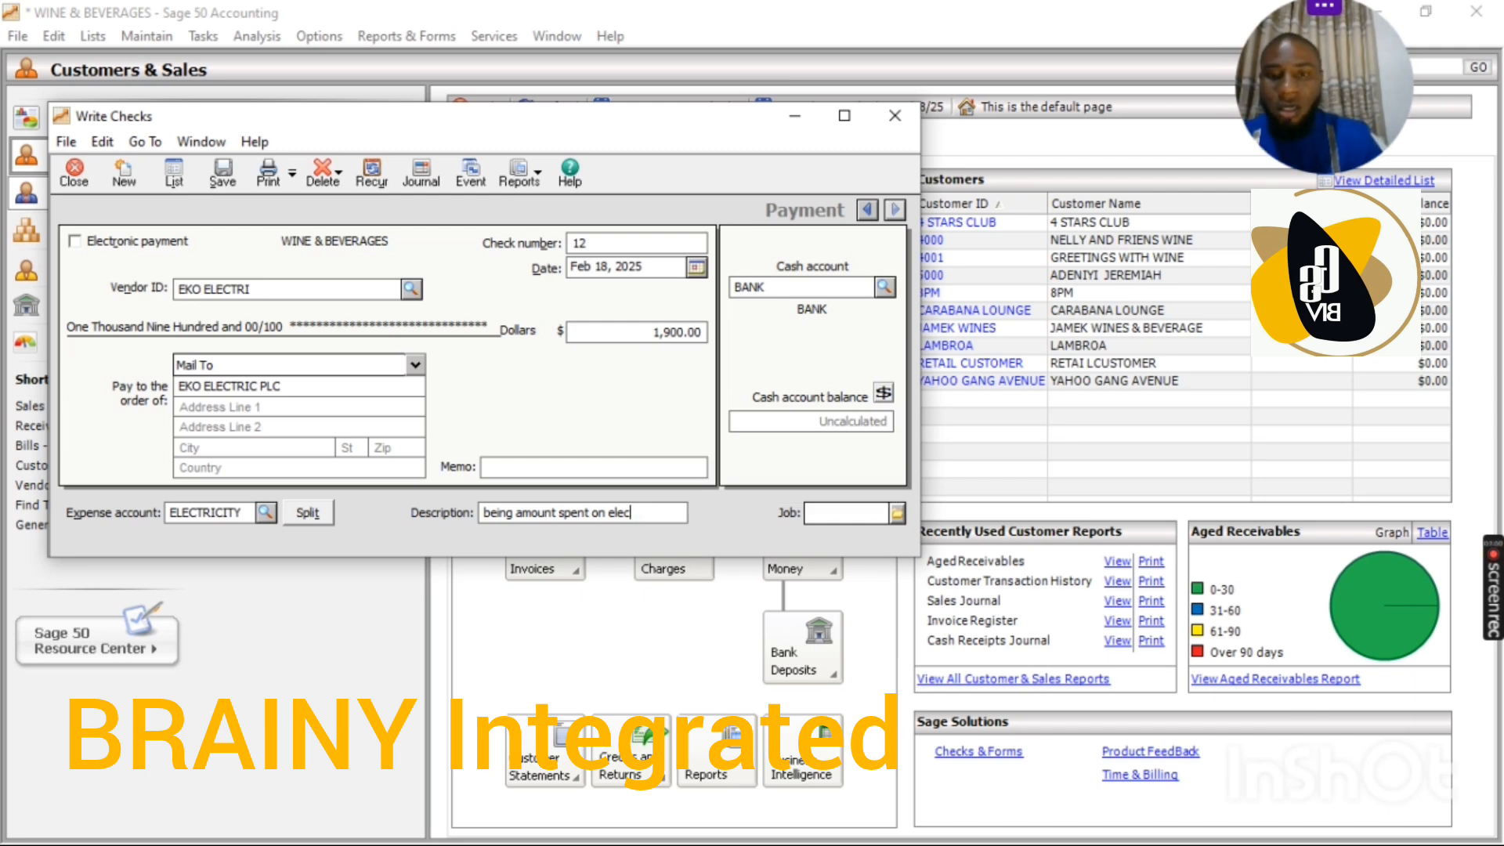
{"action": "key", "text": "BackSpace"}
{"action": "key", "text": "BackSpace"}
{"action": "key", "text": "BackSpace"}
{"action": "key", "text": "BackSpace"}
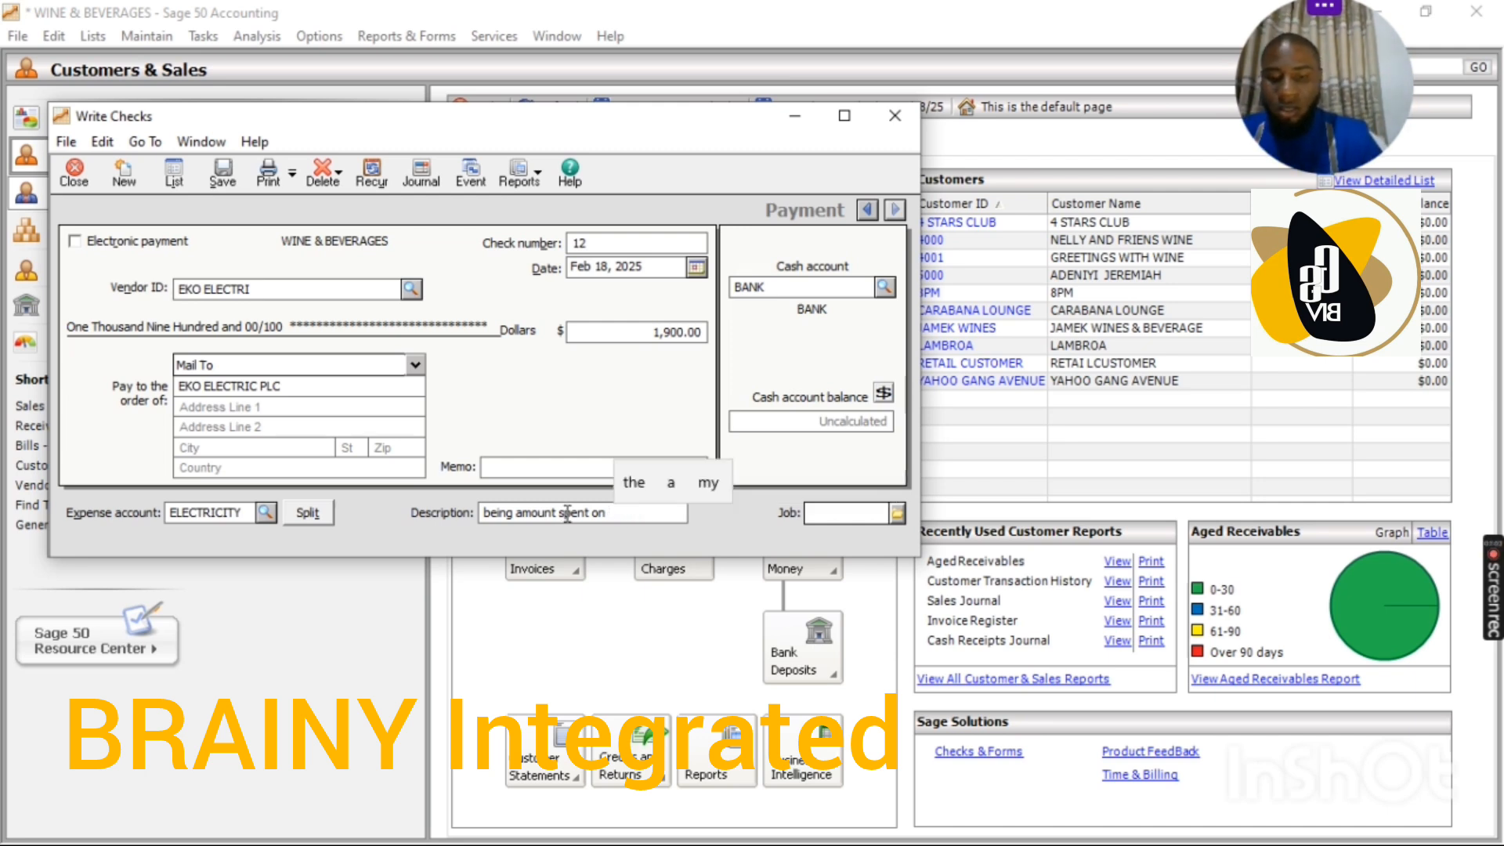
{"action": "type", "text": "ELECTR"}
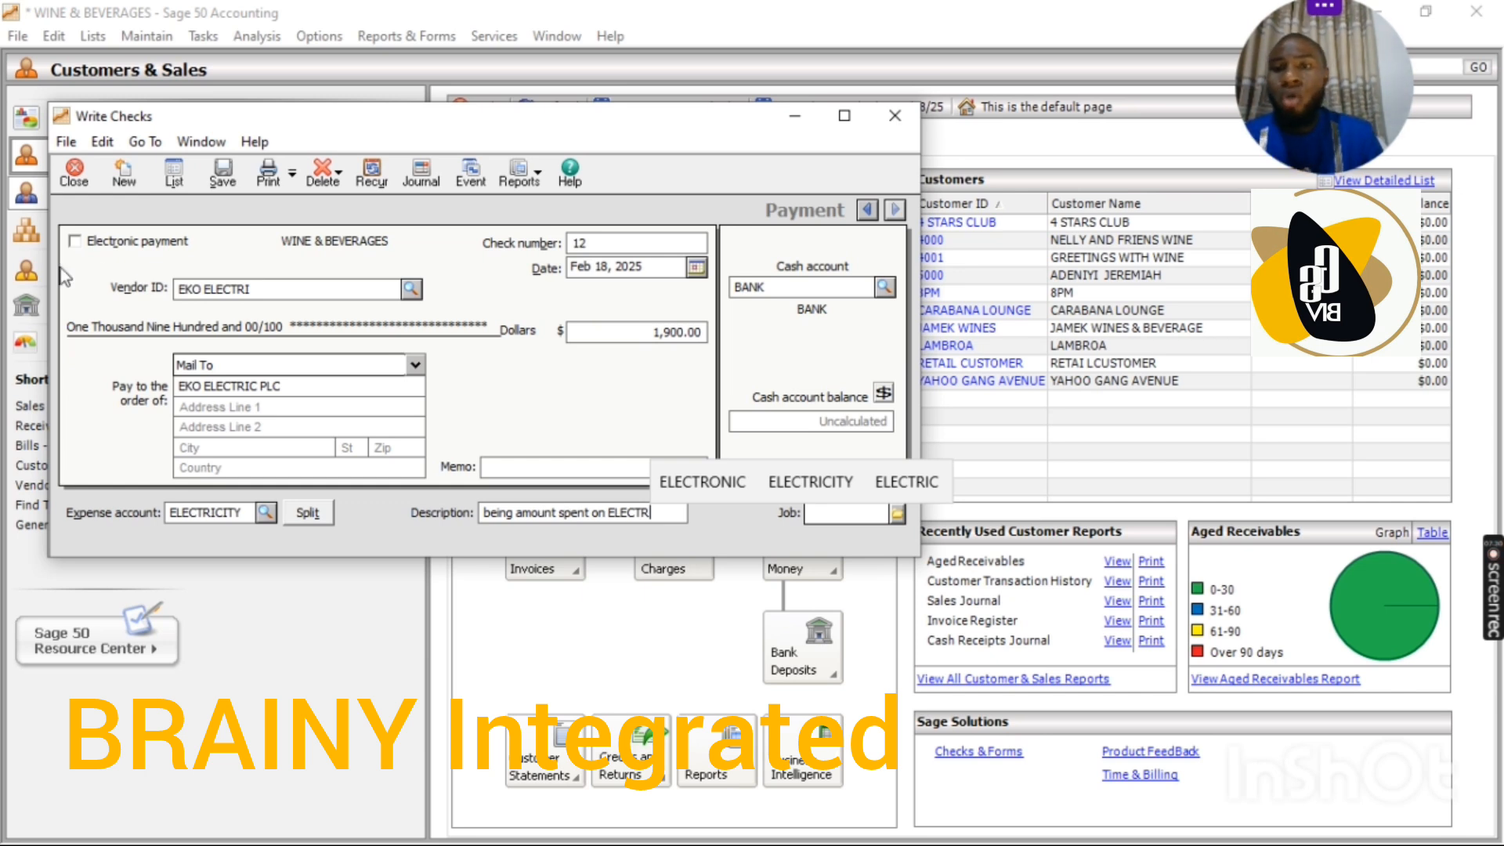
{"action": "left_click", "coordinate": [222, 174]}
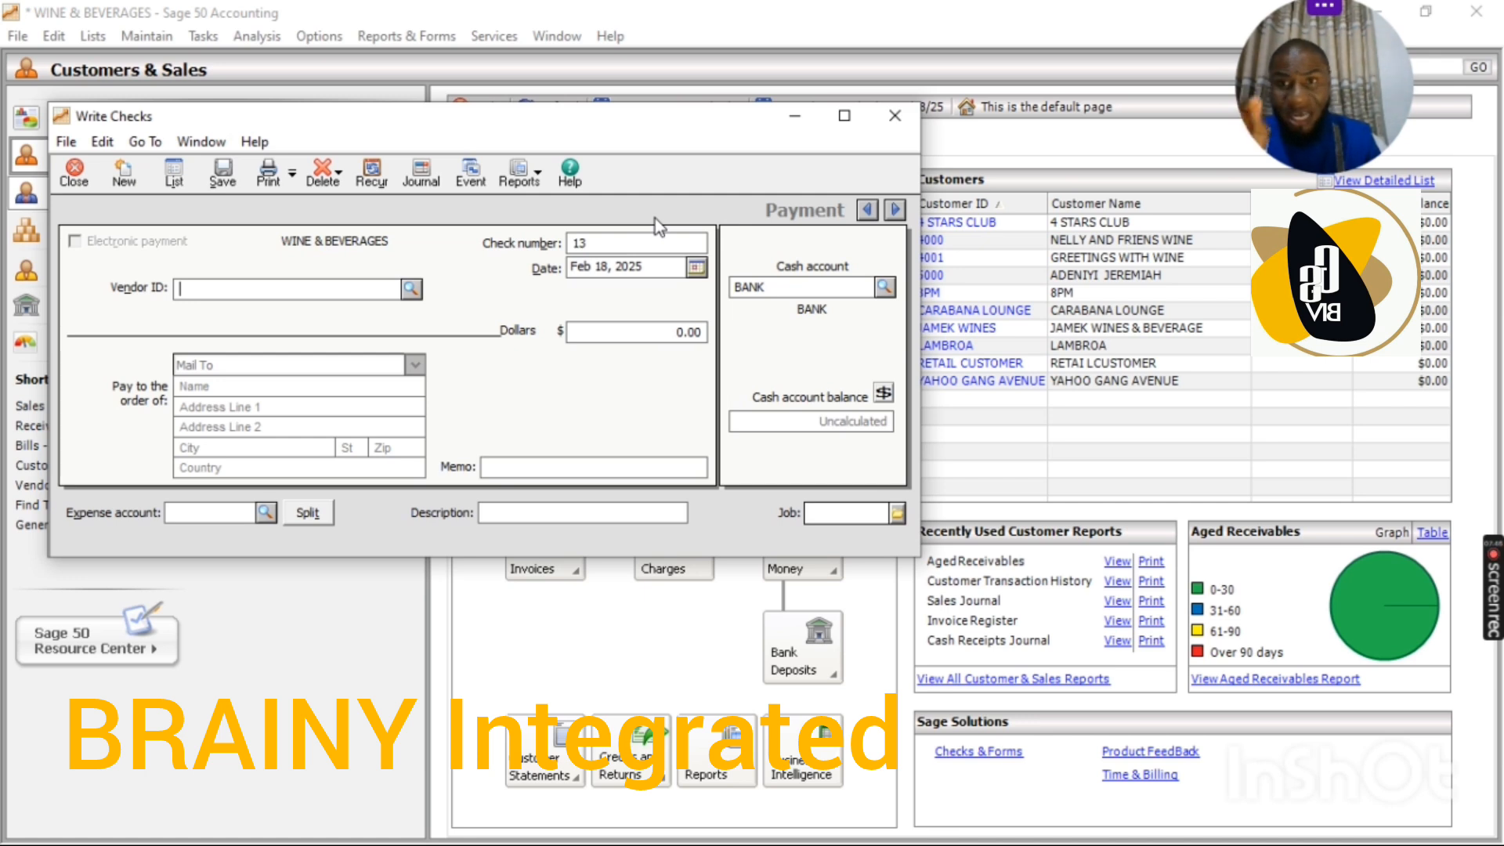
Step: Review the saved EKO ELECTRI check from the list of written checks, and close both the check and the list
{"action": "left_click", "coordinate": [175, 181]}
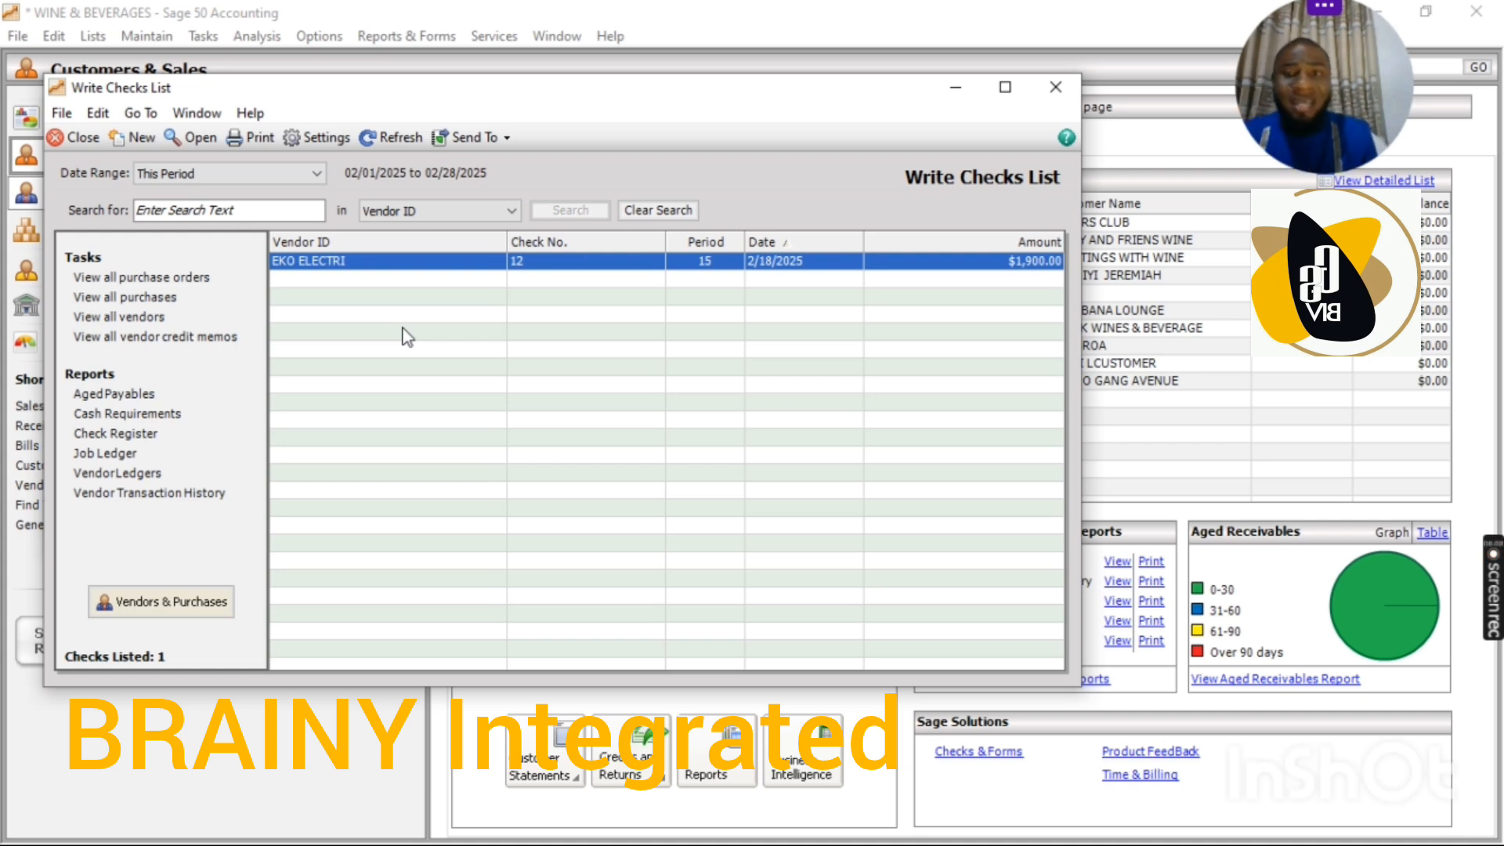
{"action": "double_click", "coordinate": [621, 265]}
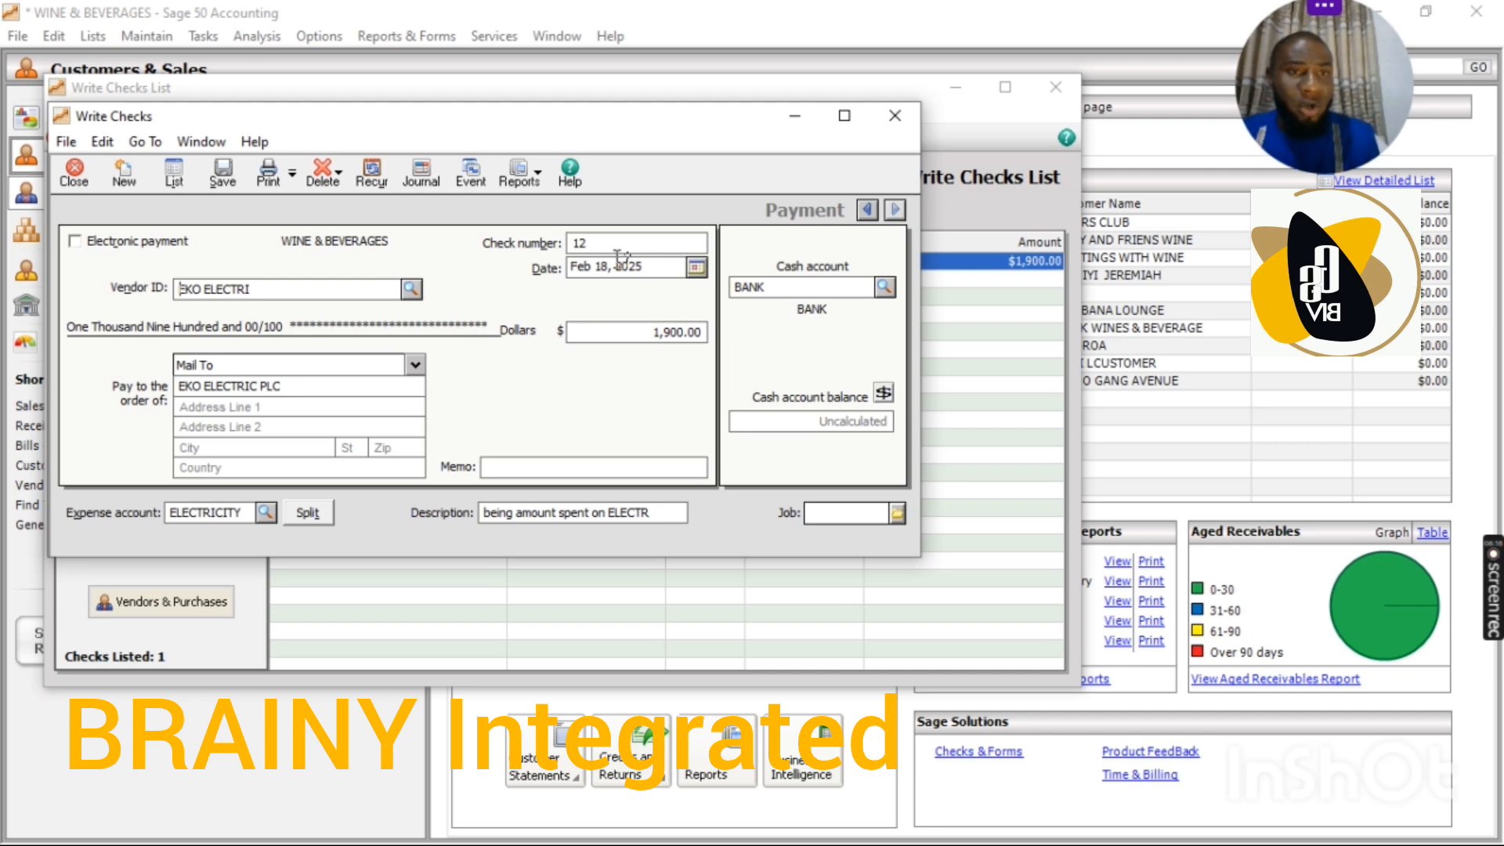
{"action": "left_click", "coordinate": [894, 116]}
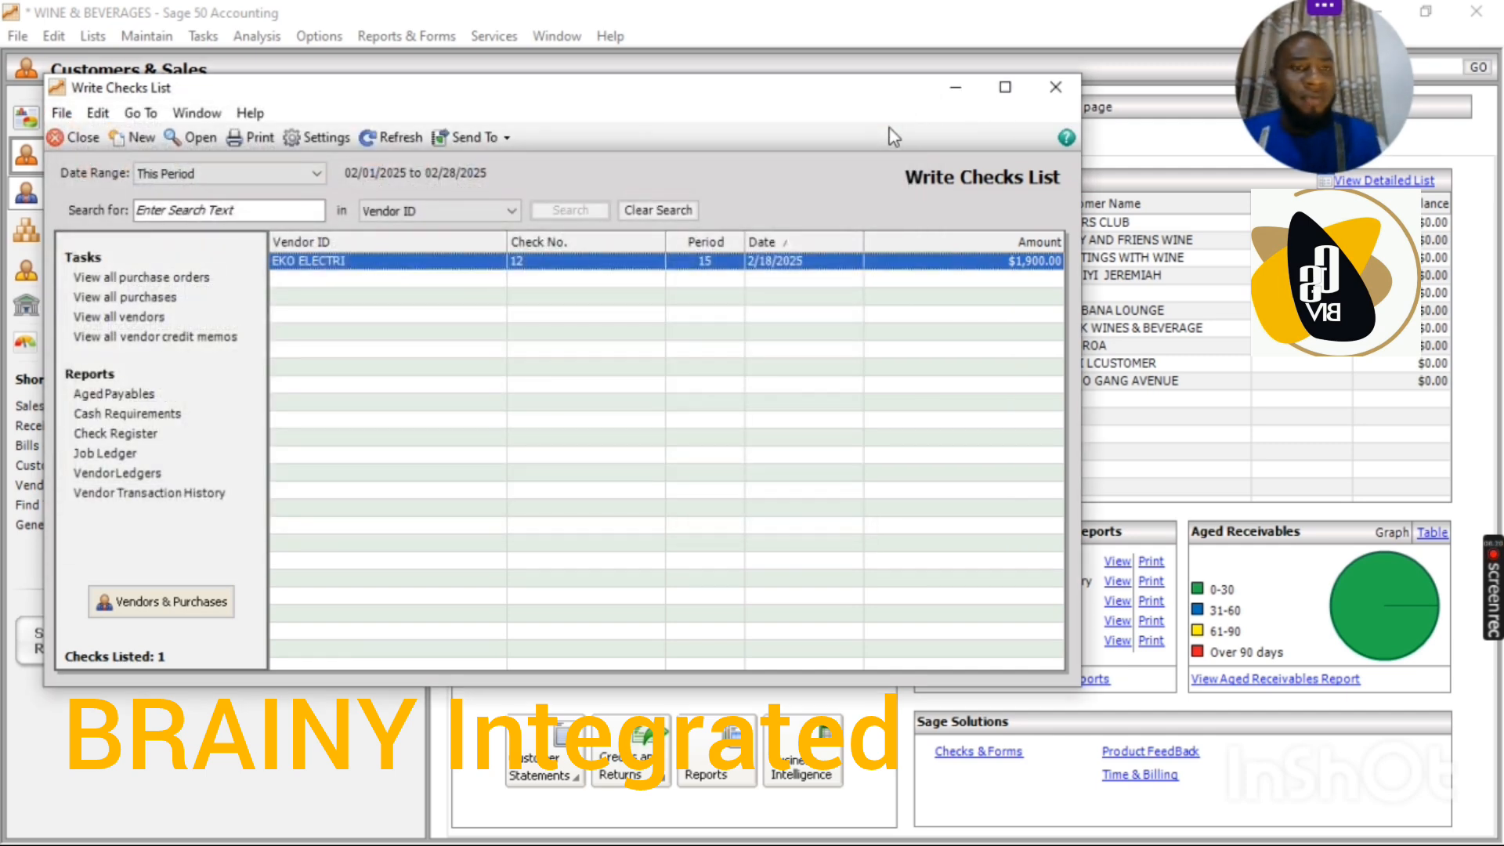
{"action": "left_click", "coordinate": [1056, 83]}
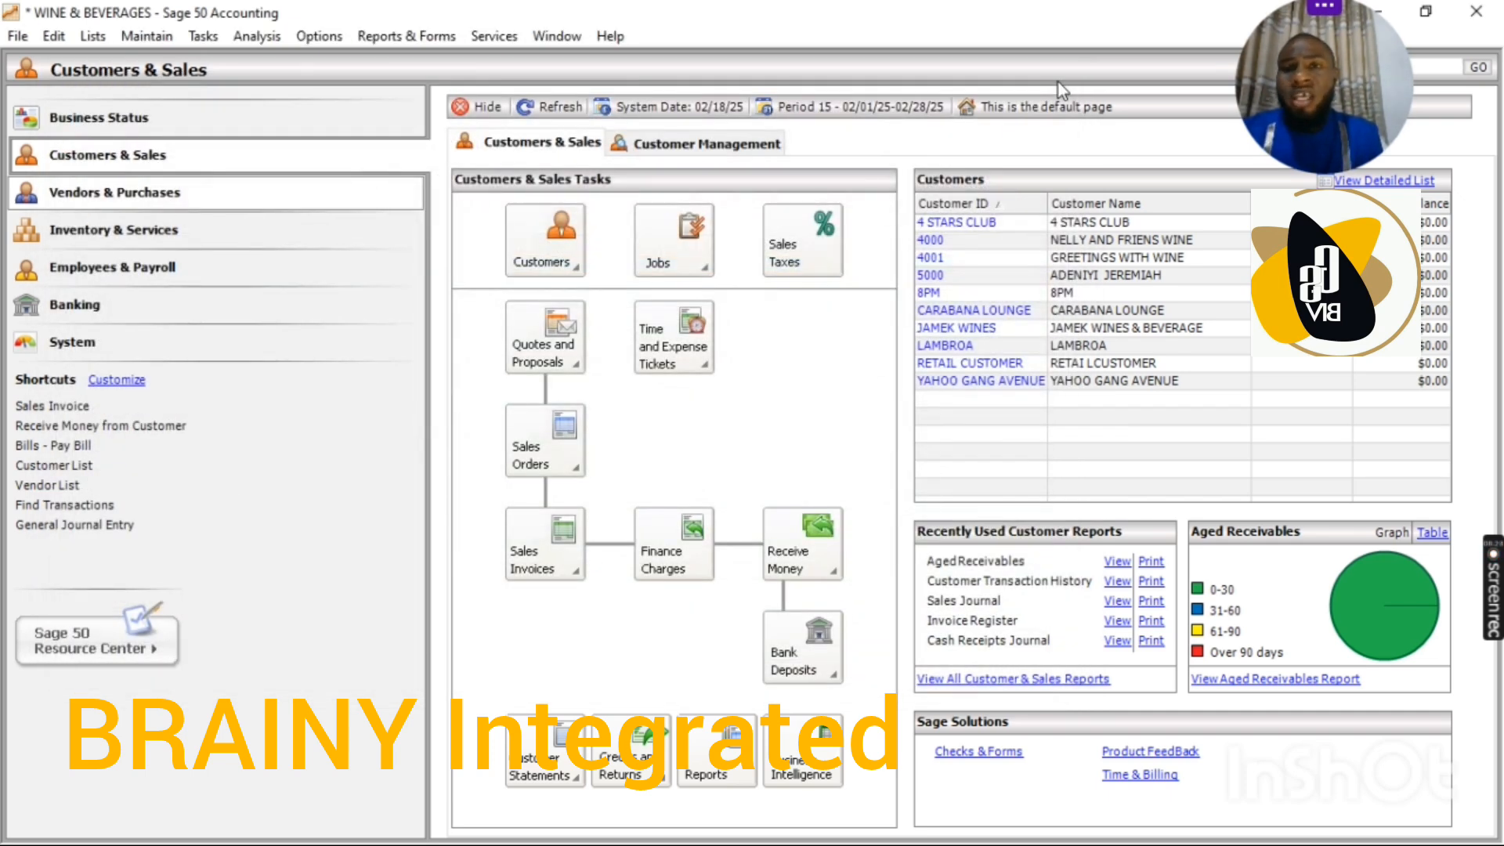
Step: Display the PROFIT OR LOSS ACCOUNT financial statement with its default period range and examine the monthly expense figures through November
{"action": "left_click", "coordinate": [394, 37]}
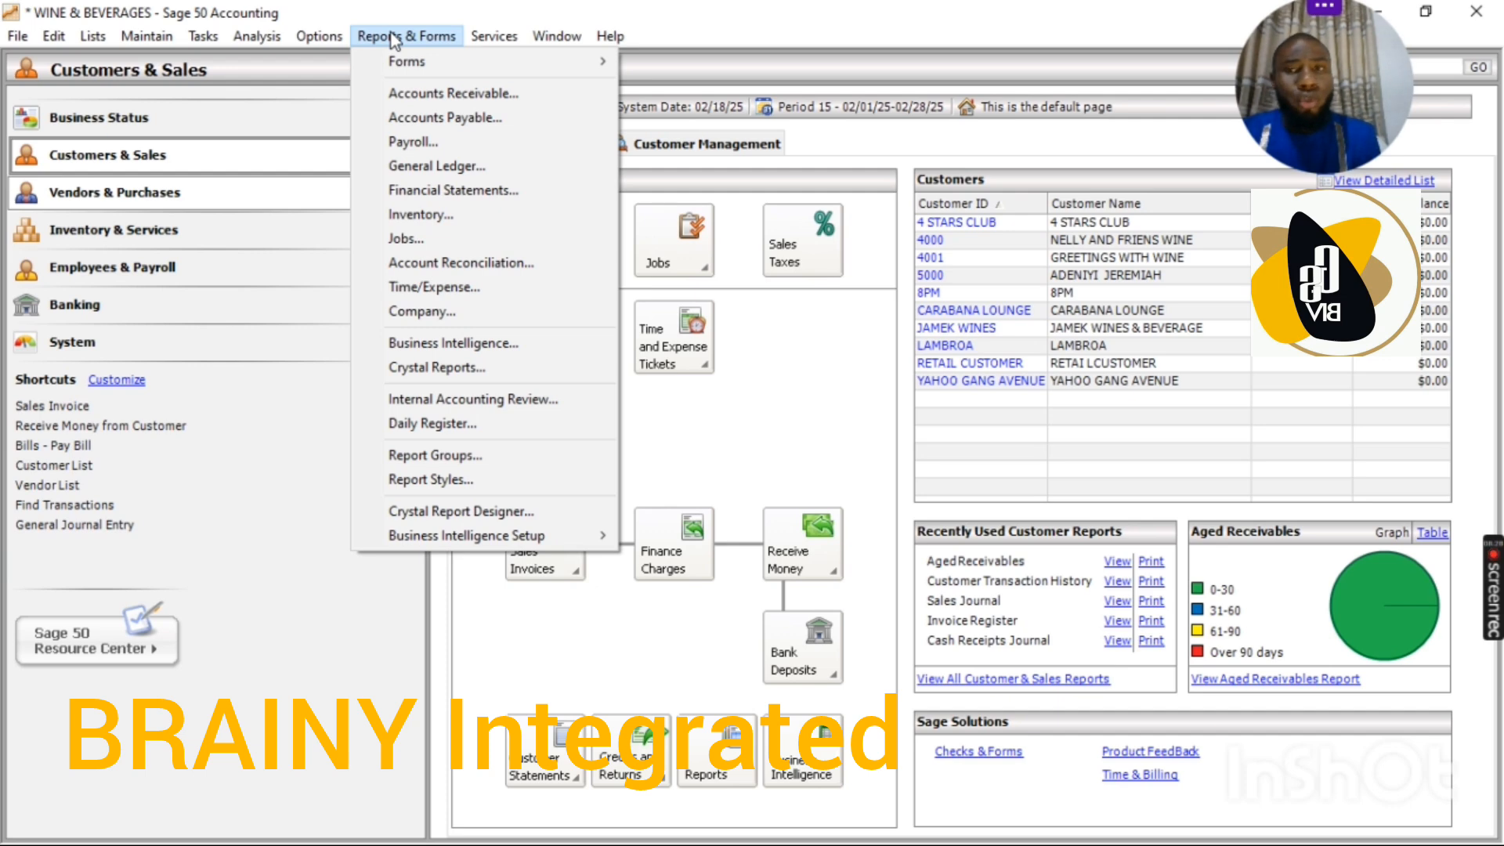
{"action": "left_click", "coordinate": [462, 189]}
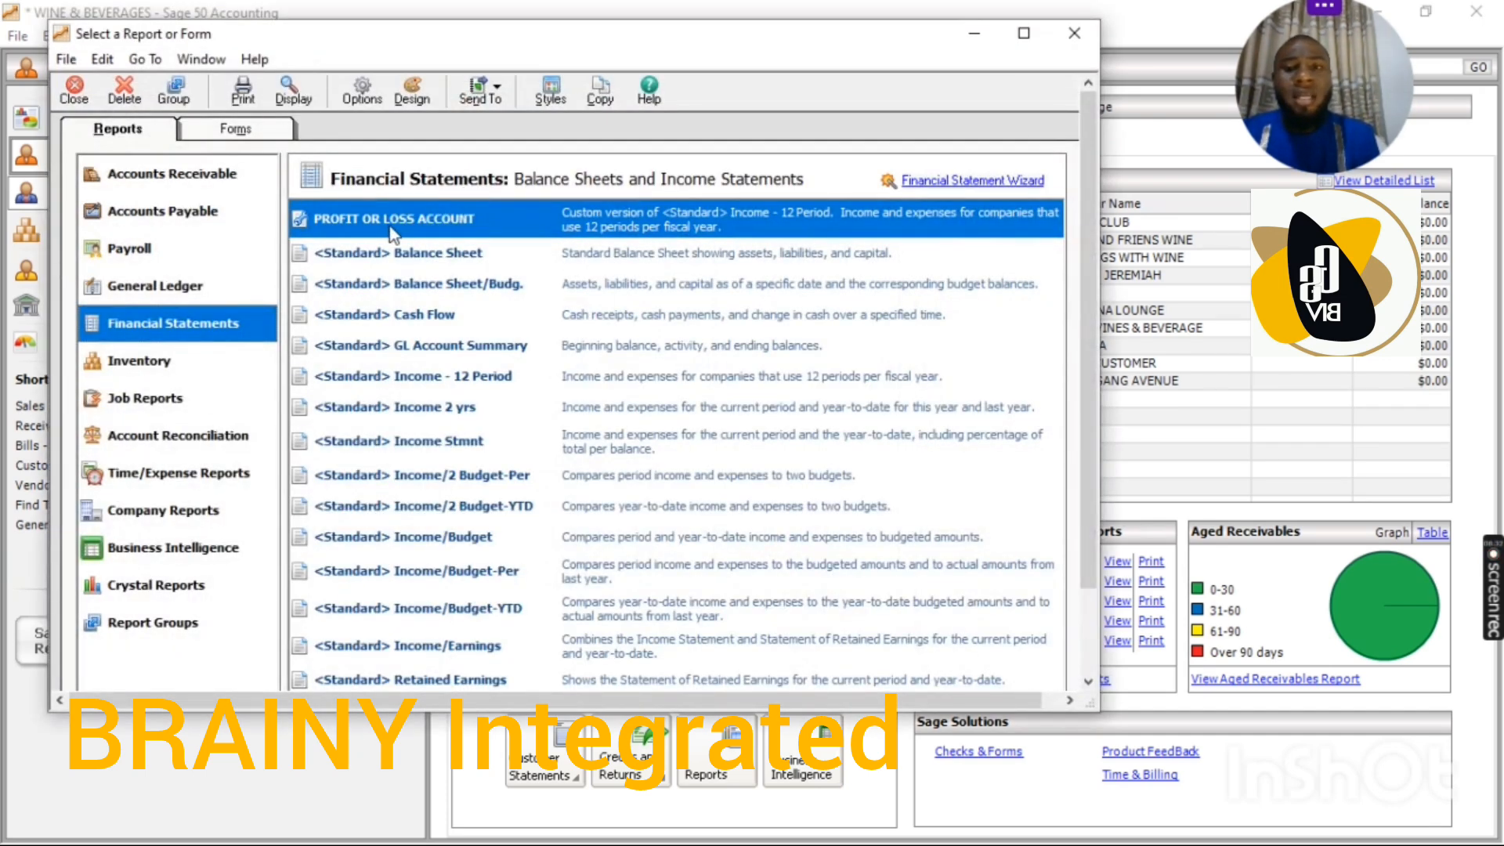
{"action": "double_click", "coordinate": [390, 227]}
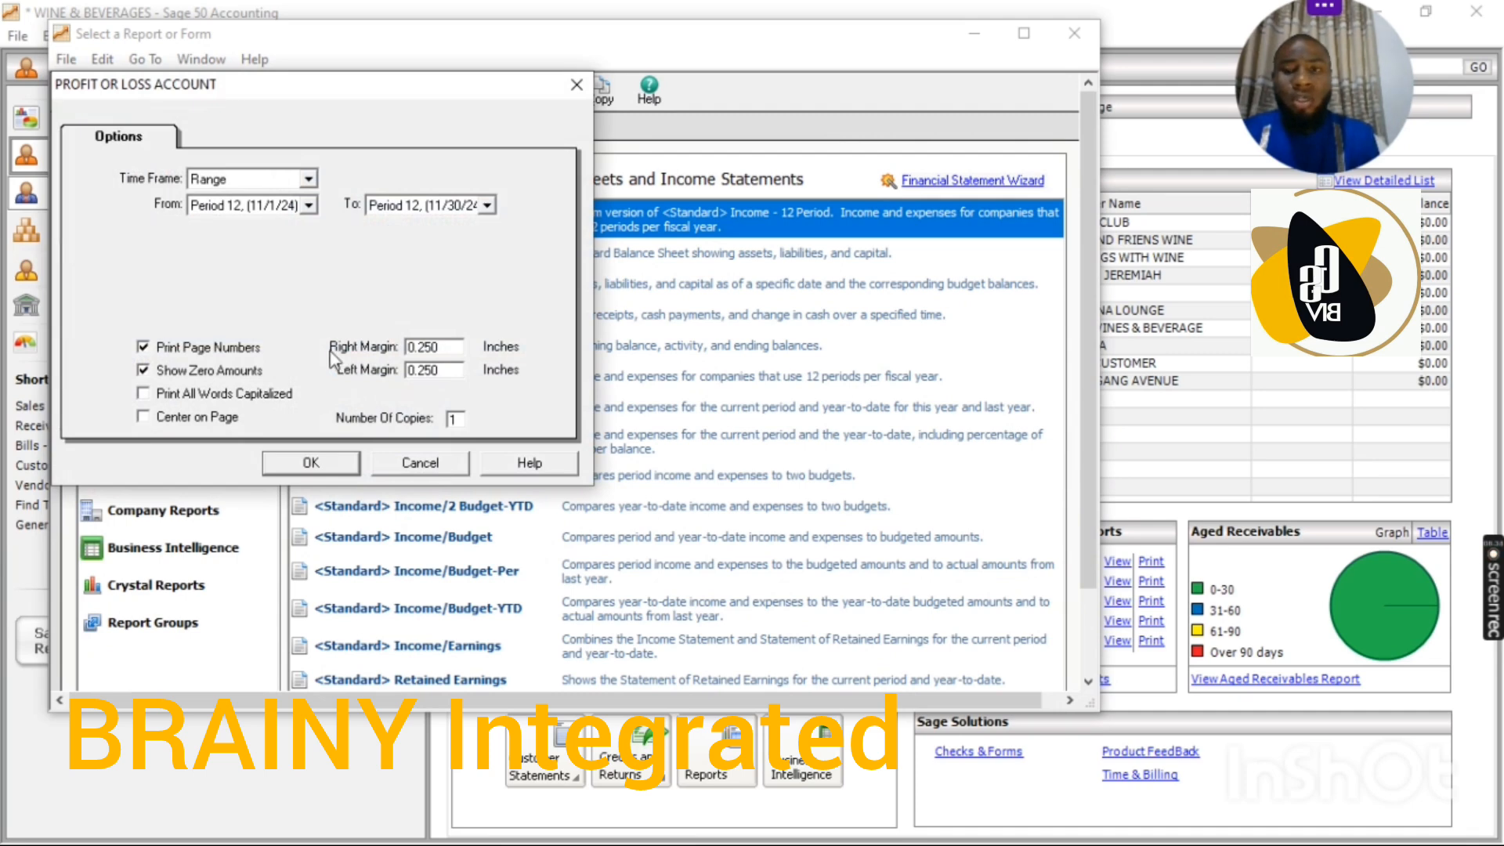
{"action": "left_click", "coordinate": [317, 462]}
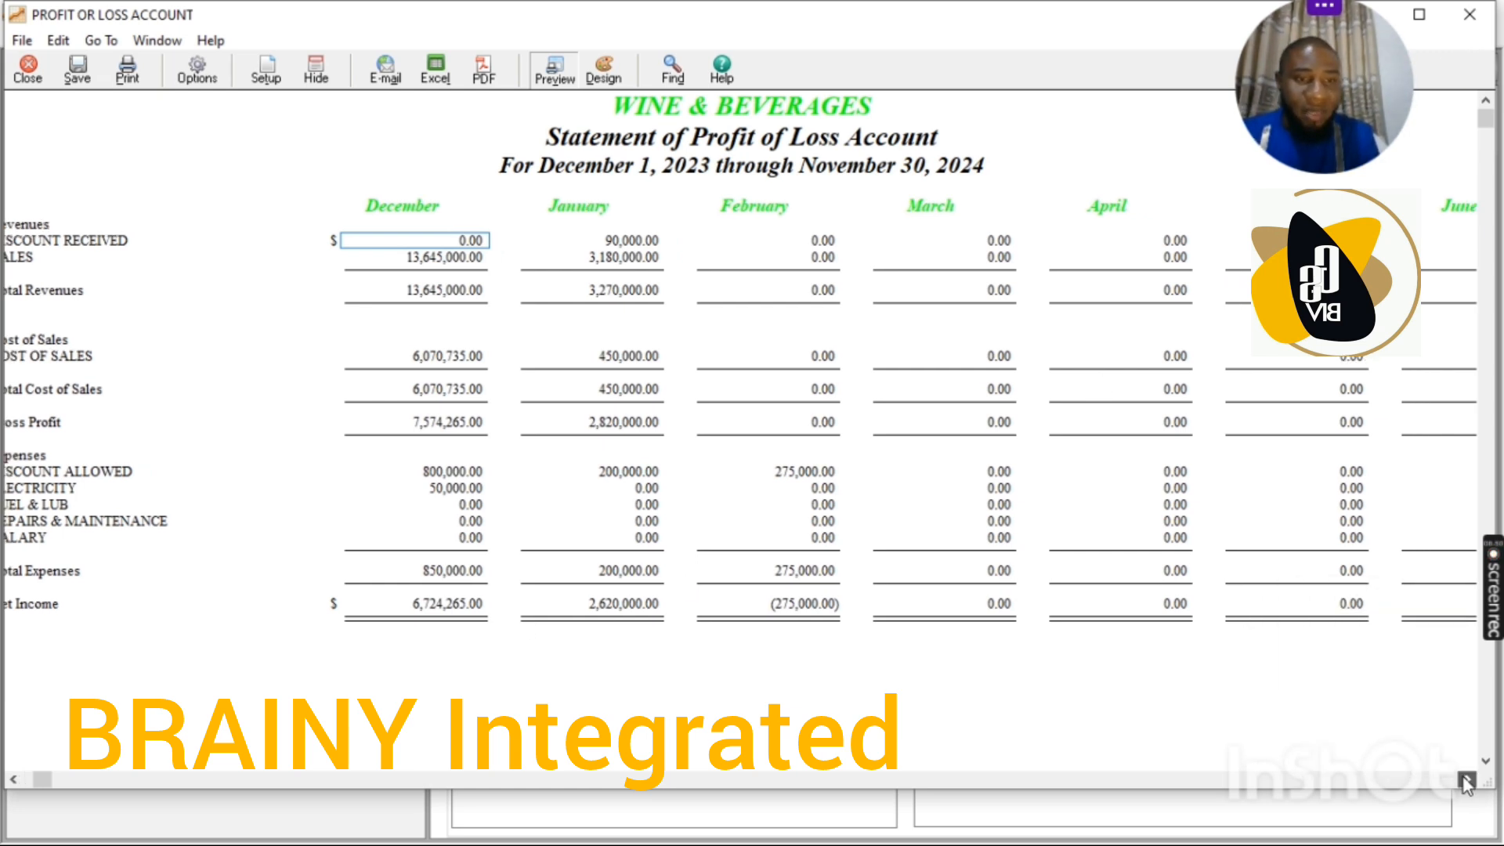
{"action": "left_click_drag", "start_coordinate": [1464, 779], "coordinate": [1464, 779]}
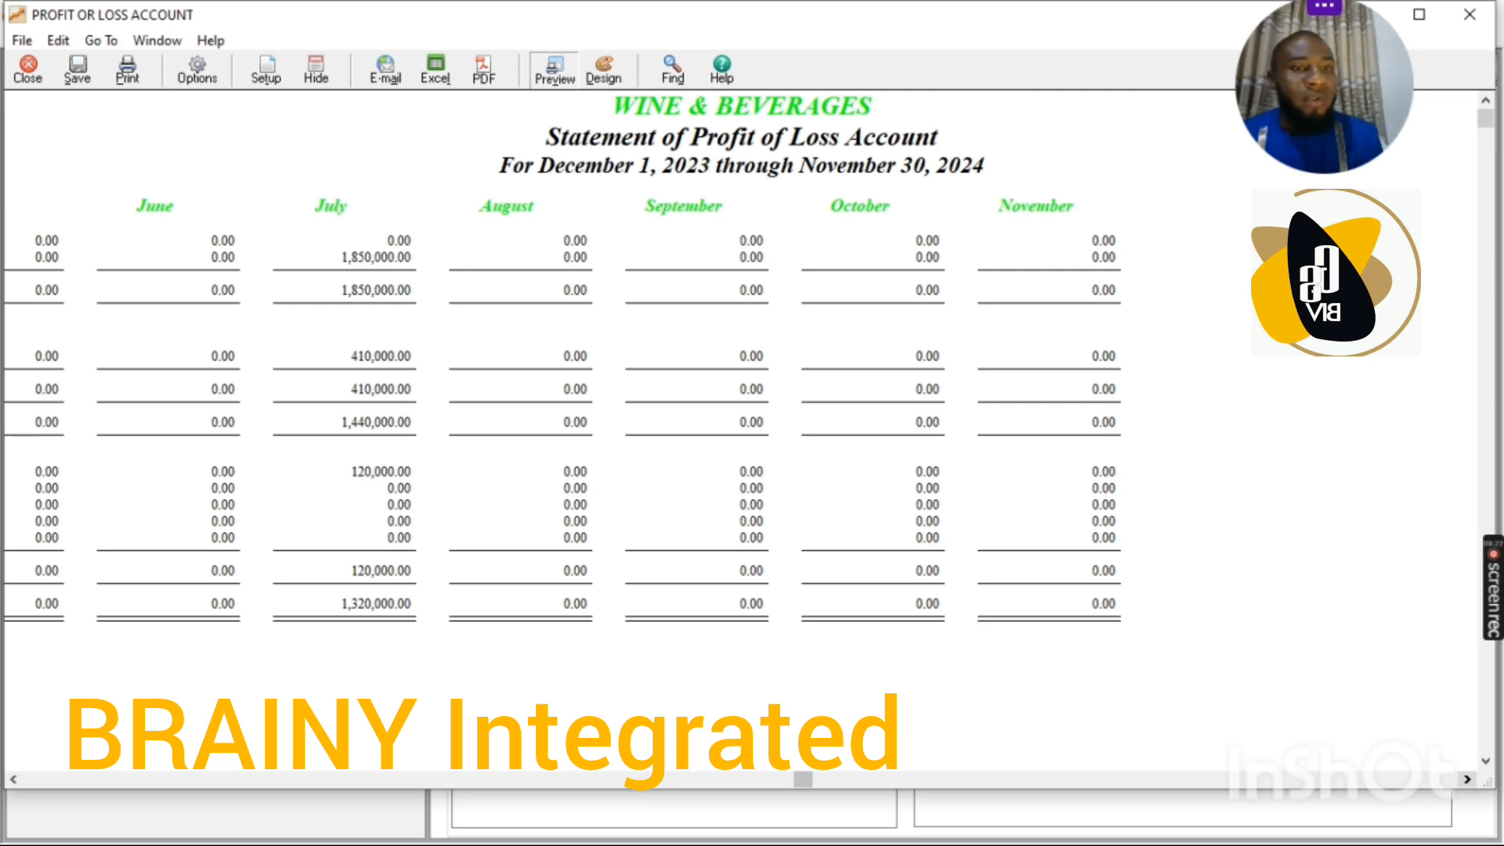
{"action": "mouse_move", "coordinate": [1490, 599]}
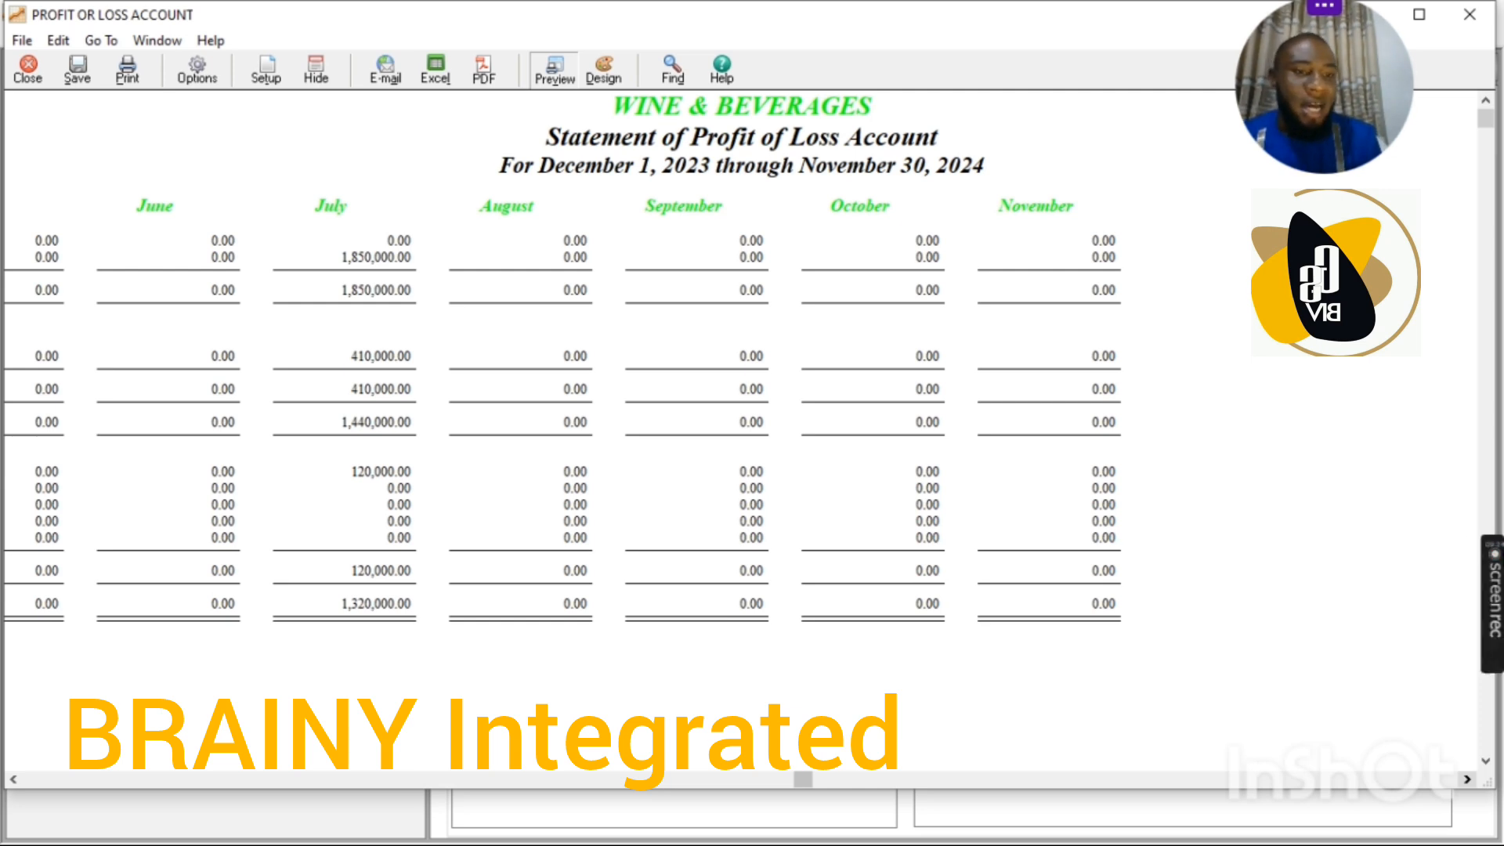